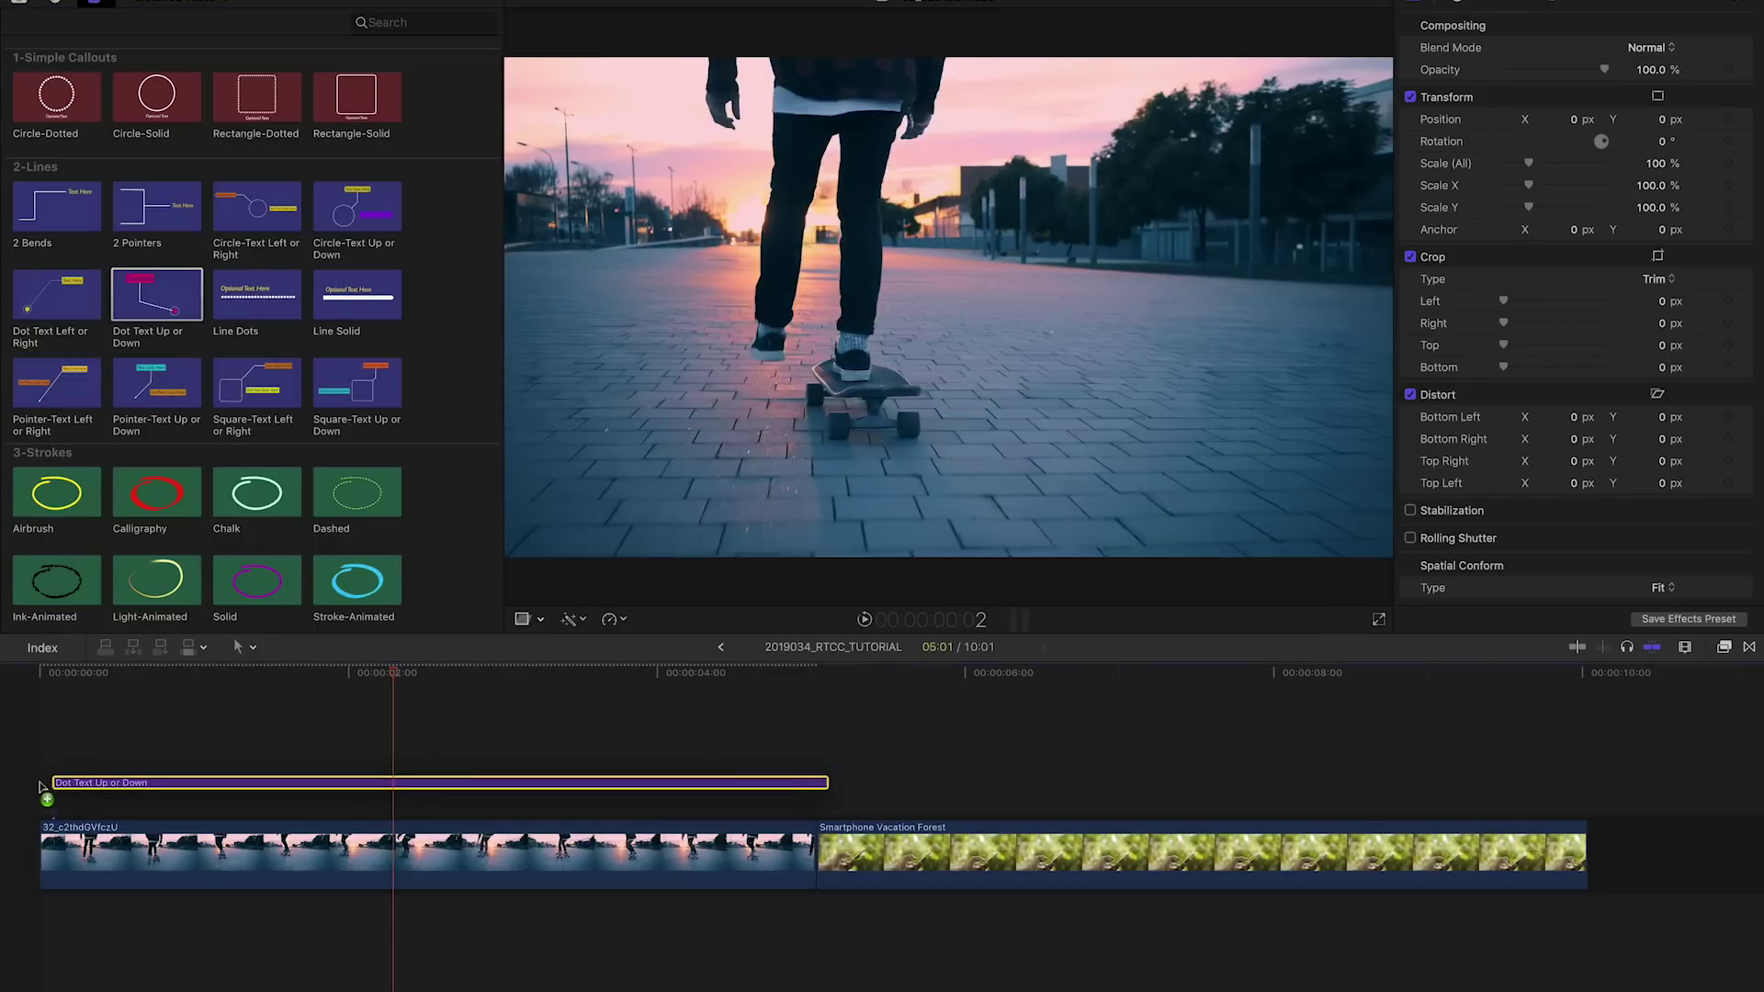
# - Add a Dot Text Up or Down callout, raise its text box, and track the dot to the skateboard
pyautogui.moveTo(104, 761); pyautogui.dragTo(105, 781)
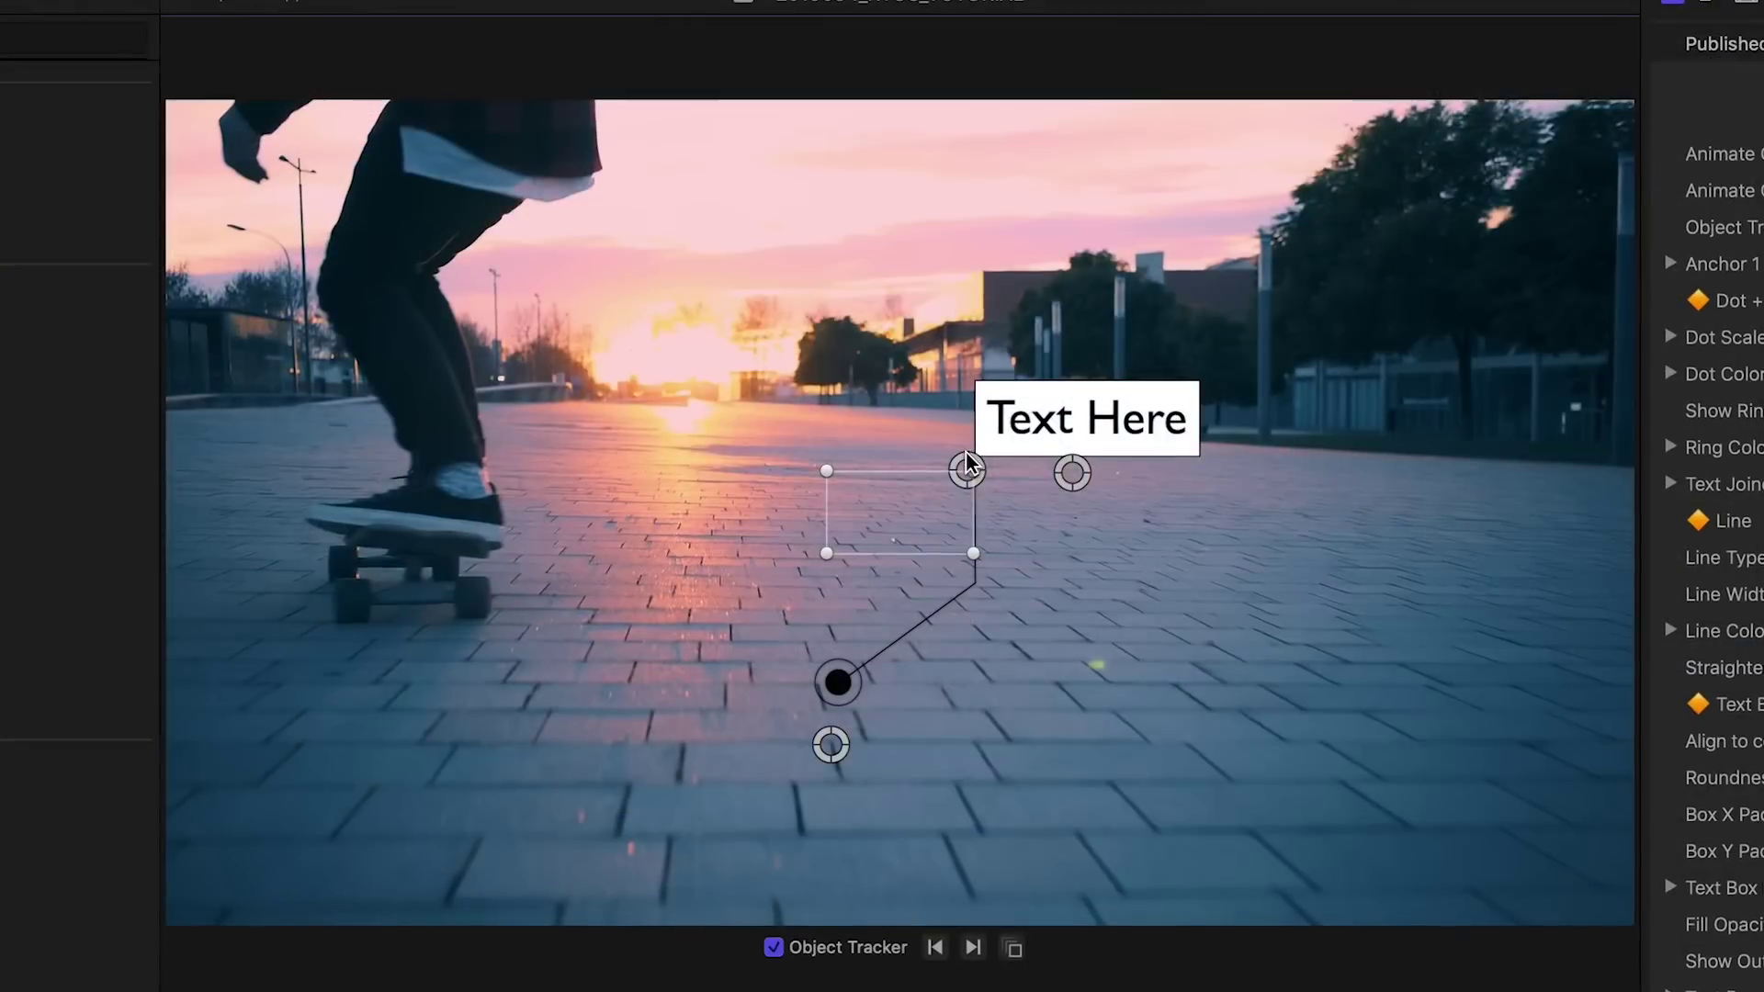
pyautogui.moveTo(968, 466); pyautogui.dragTo(1052, 378)
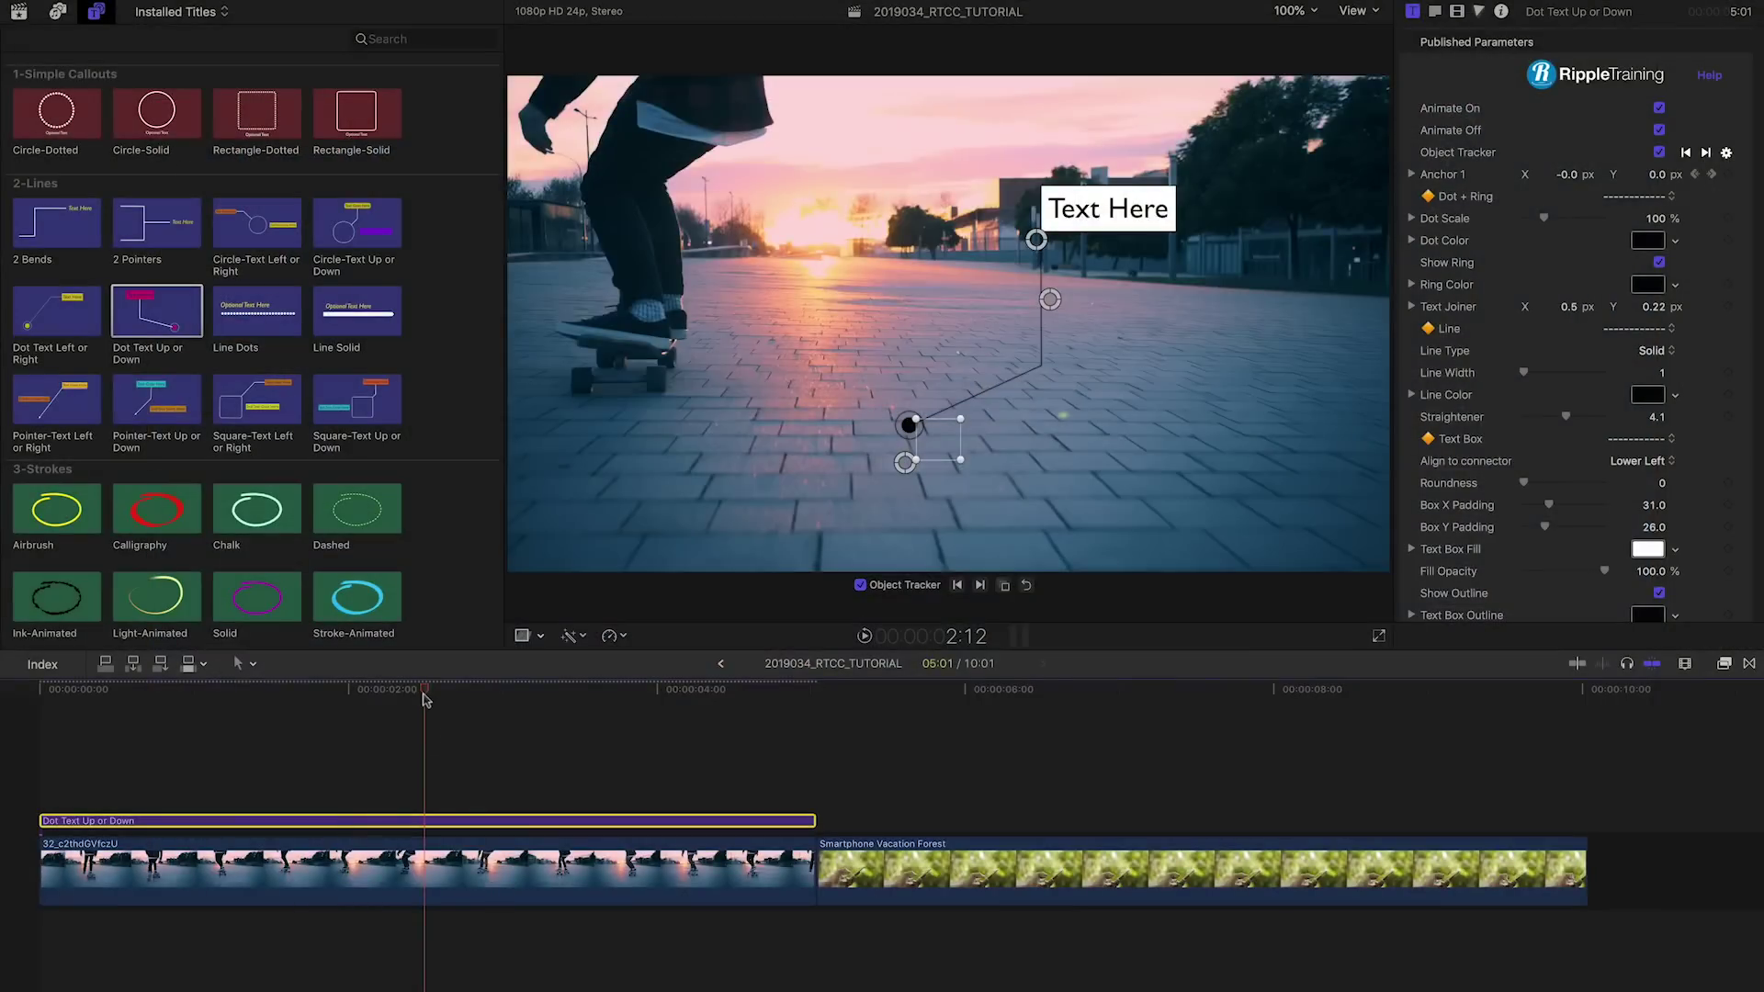
pyautogui.moveTo(426, 700); pyautogui.dragTo(3, 705)
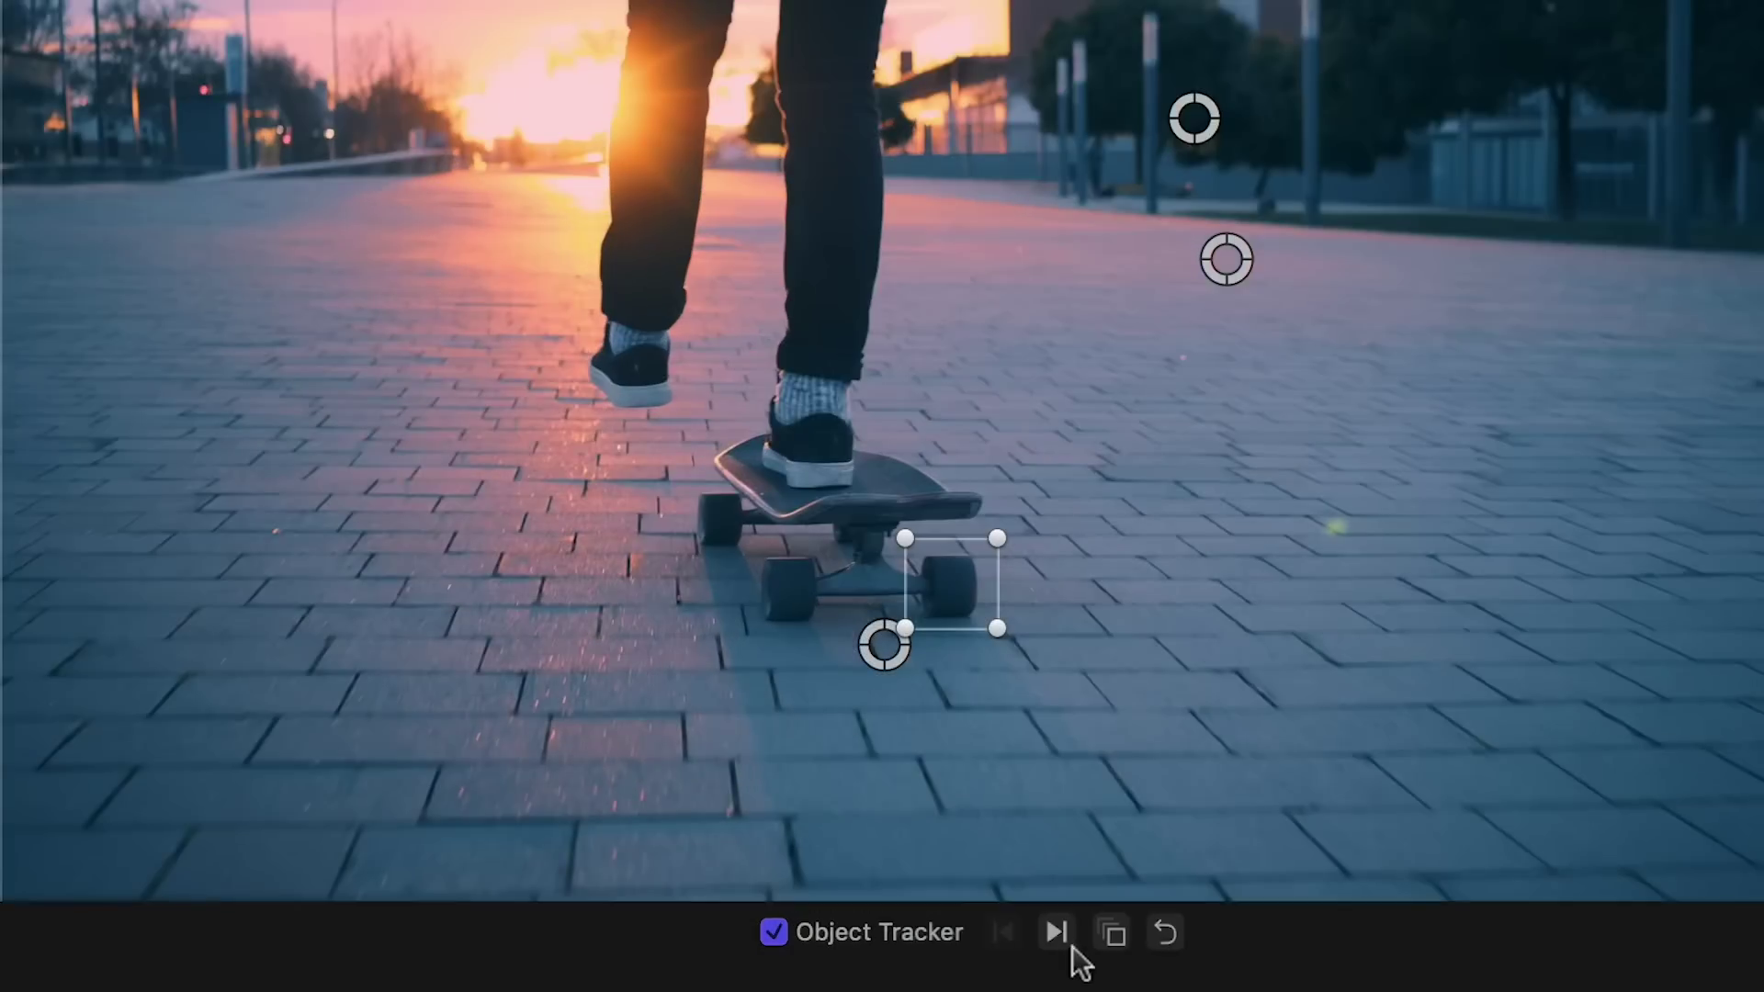
pyautogui.click(953, 904)
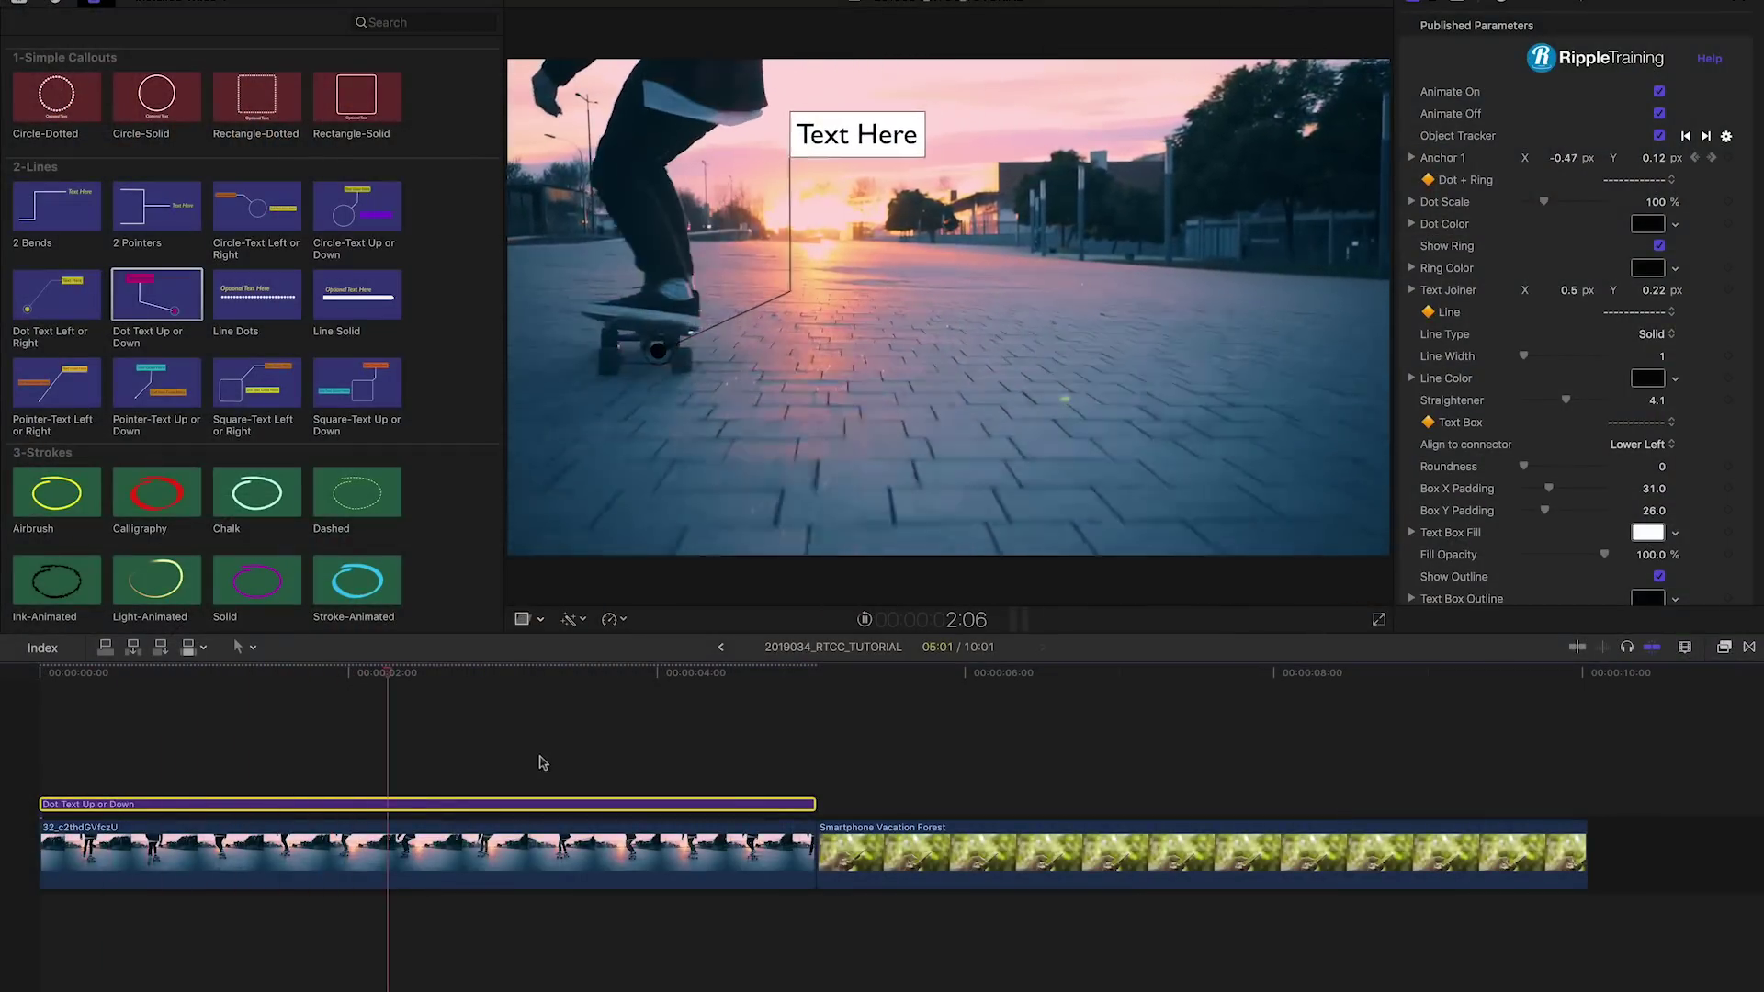
# - Nudge the tracked dot onto the skateboard and change the callout text to 'Proper Foot Position'
pyautogui.press('space')
pyautogui.moveTo(412, 674); pyautogui.dragTo(334, 673)
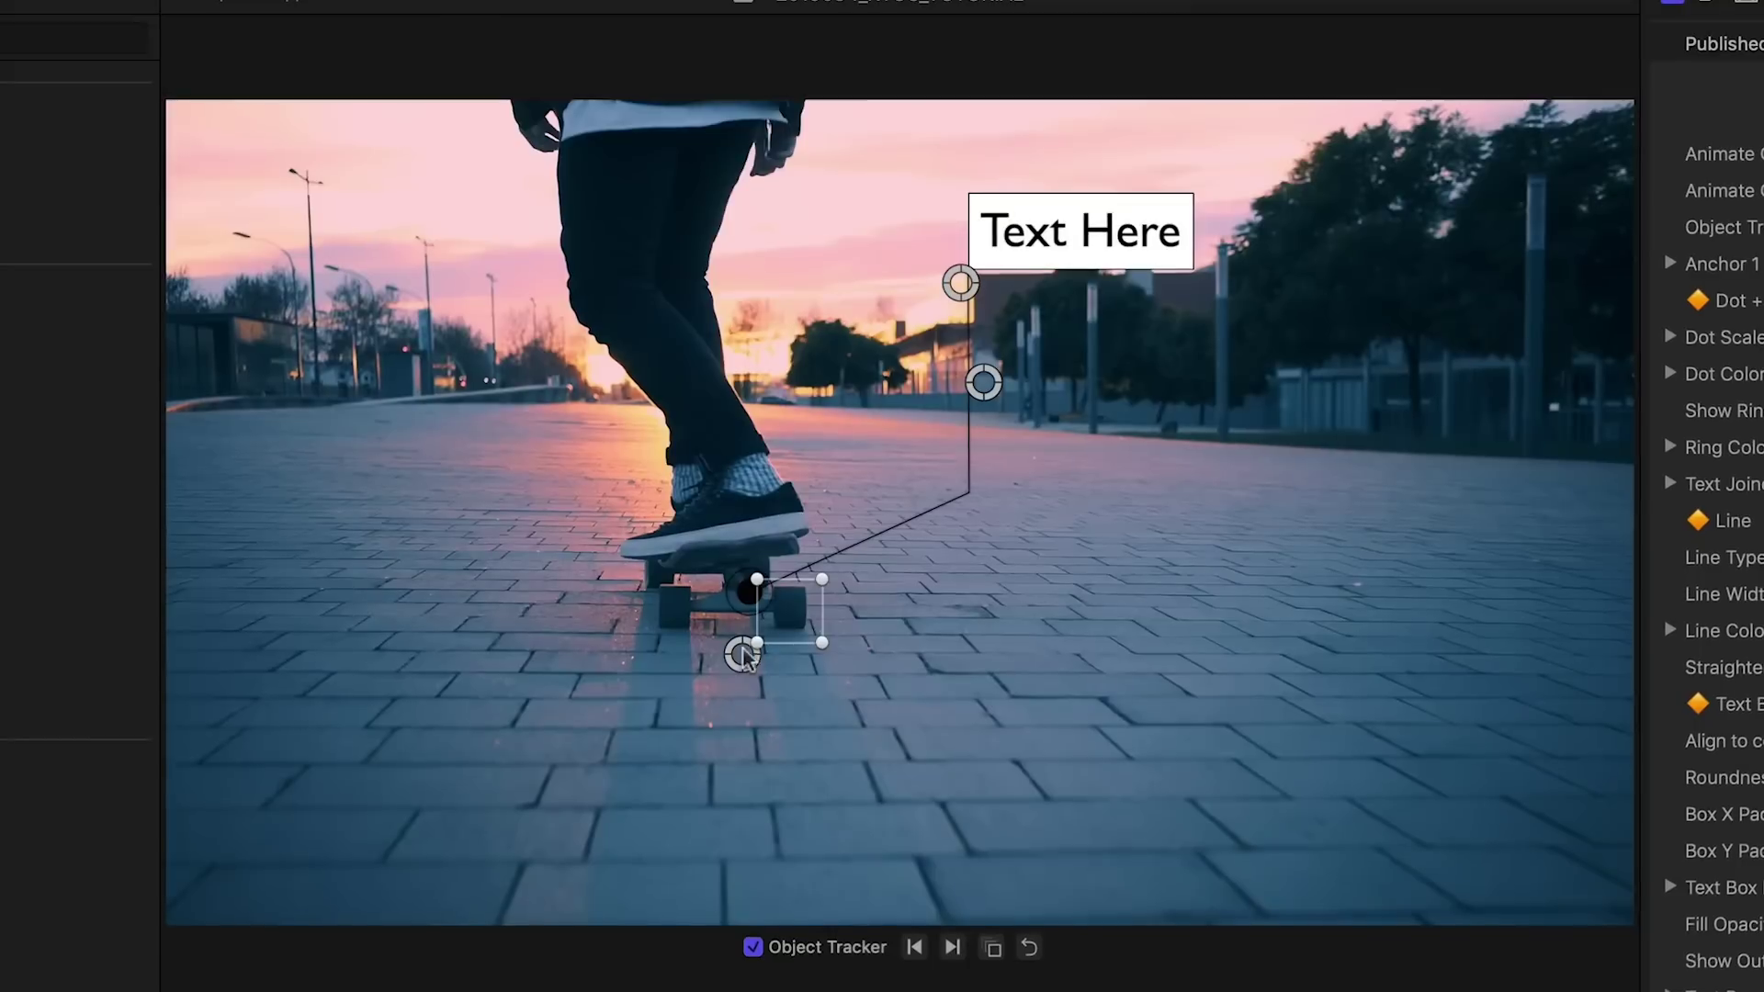
pyautogui.moveTo(727, 554); pyautogui.dragTo(727, 571)
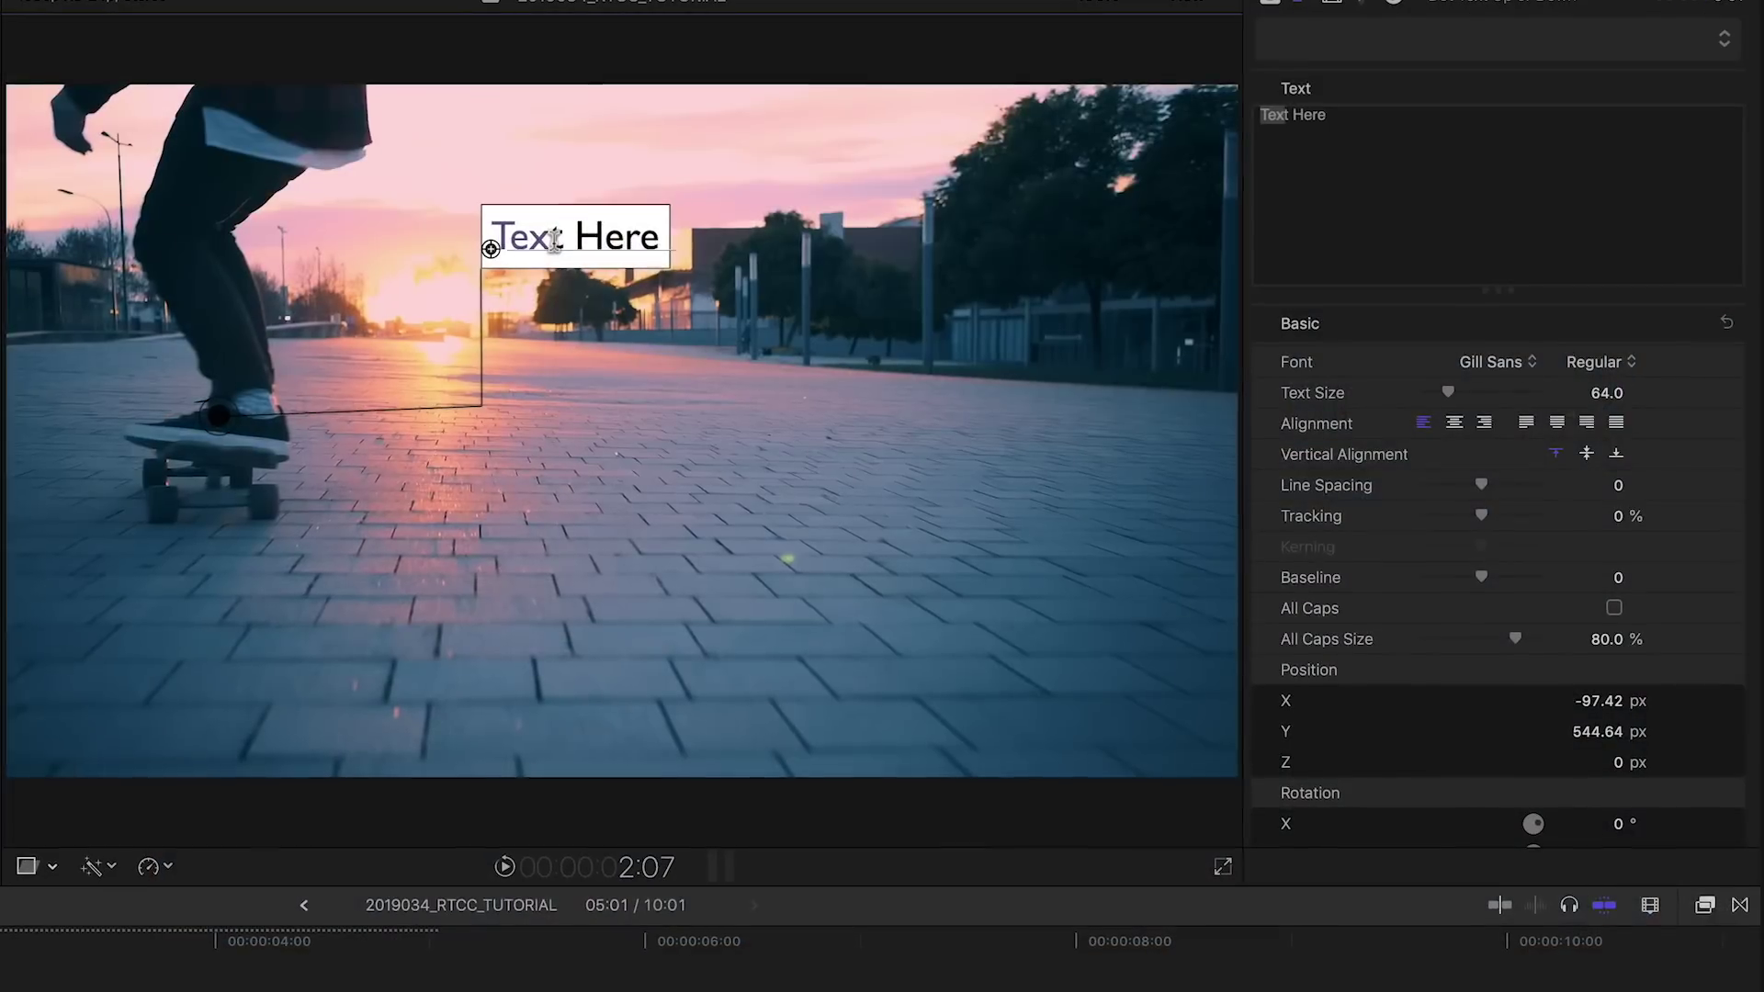
pyautogui.write('per Foot Position')
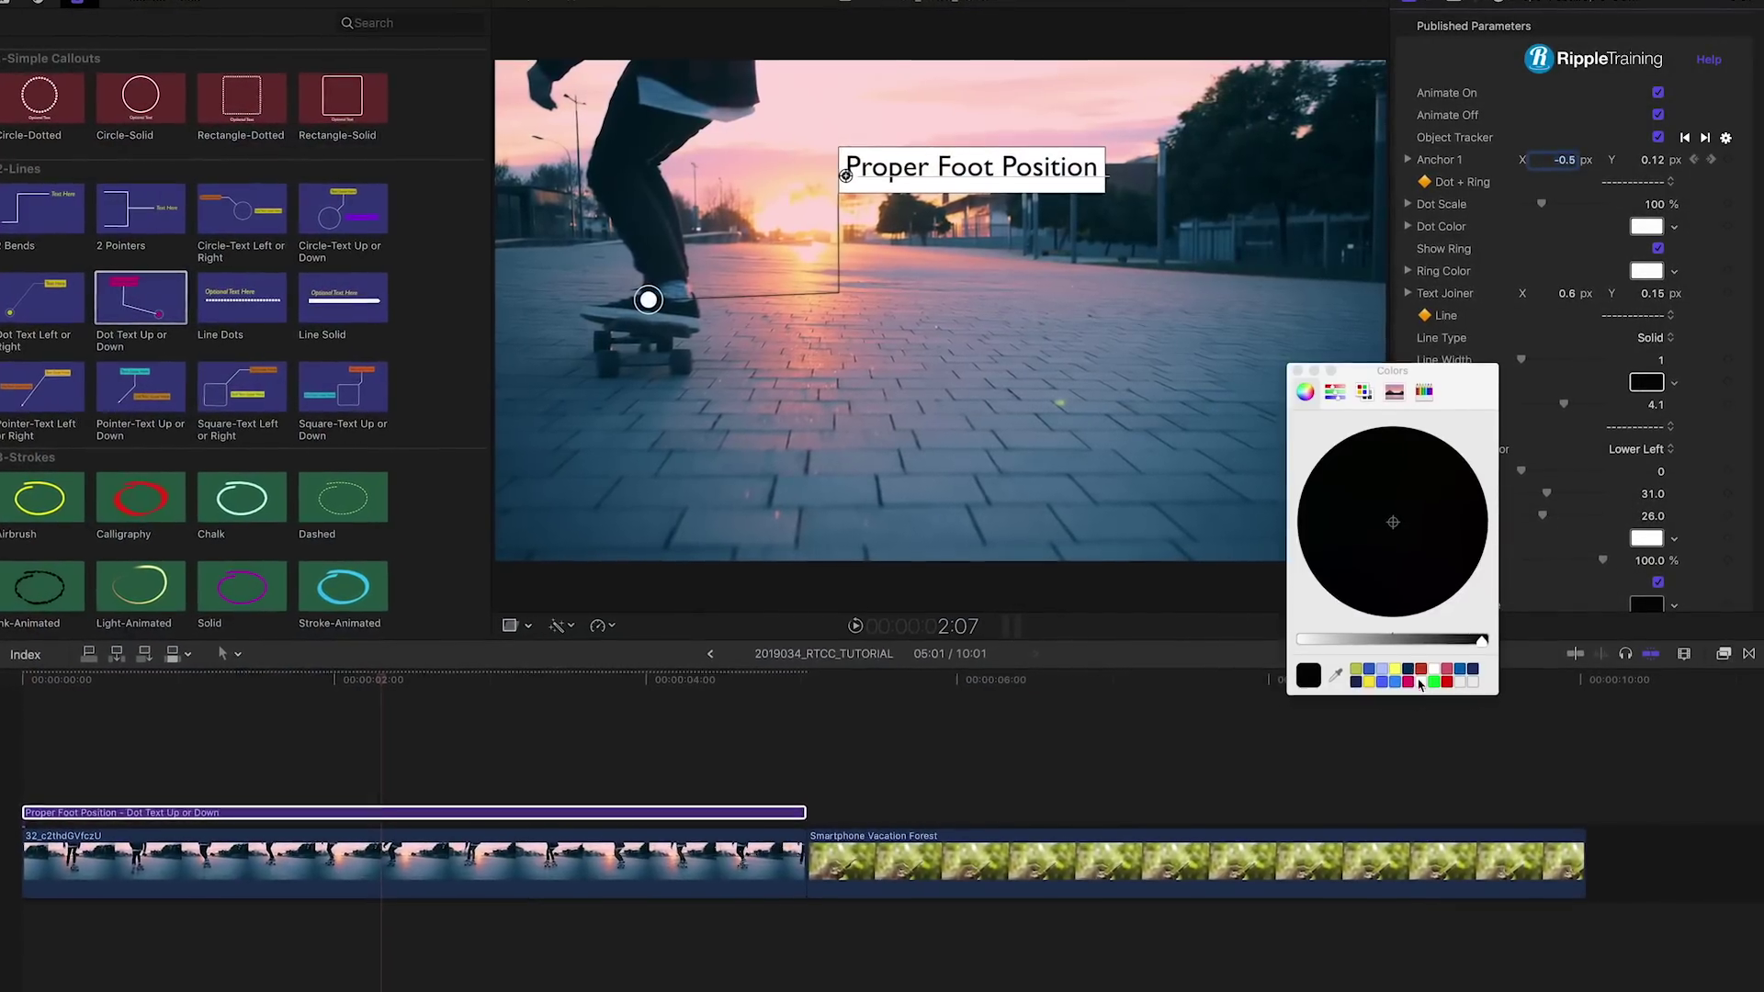
# - Make the foot callout's line white in the Colors window
pyautogui.click(1433, 669)
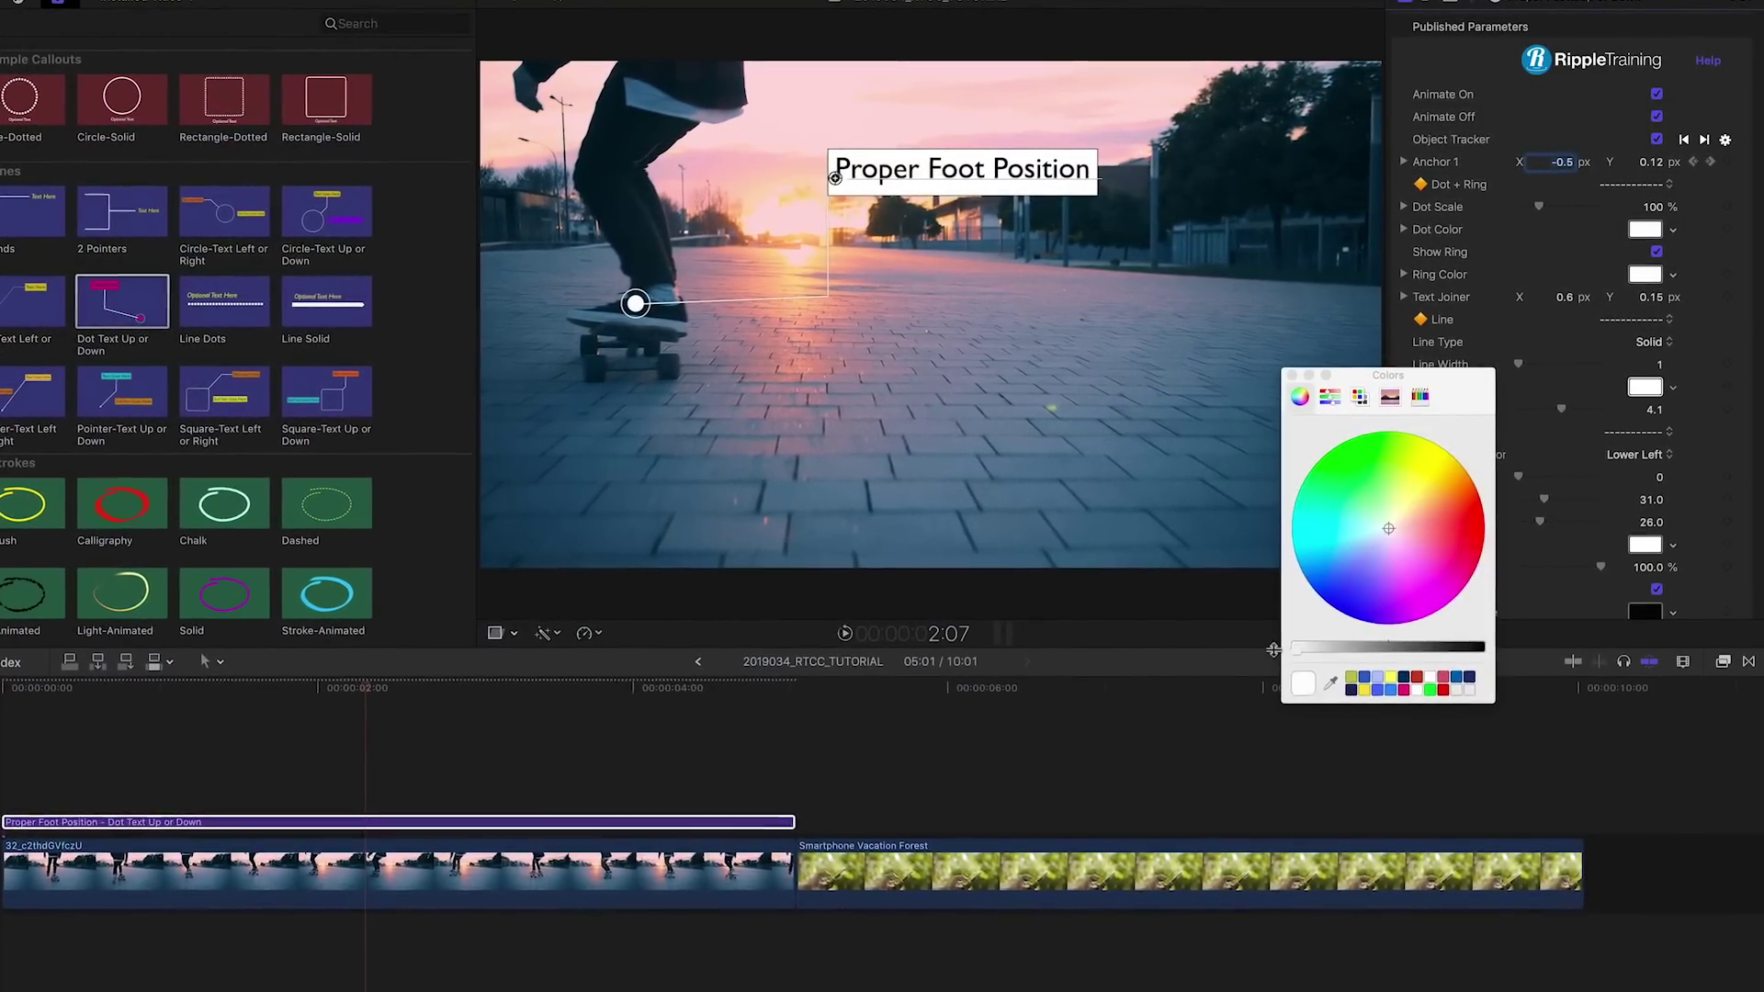
pyautogui.click(1289, 376)
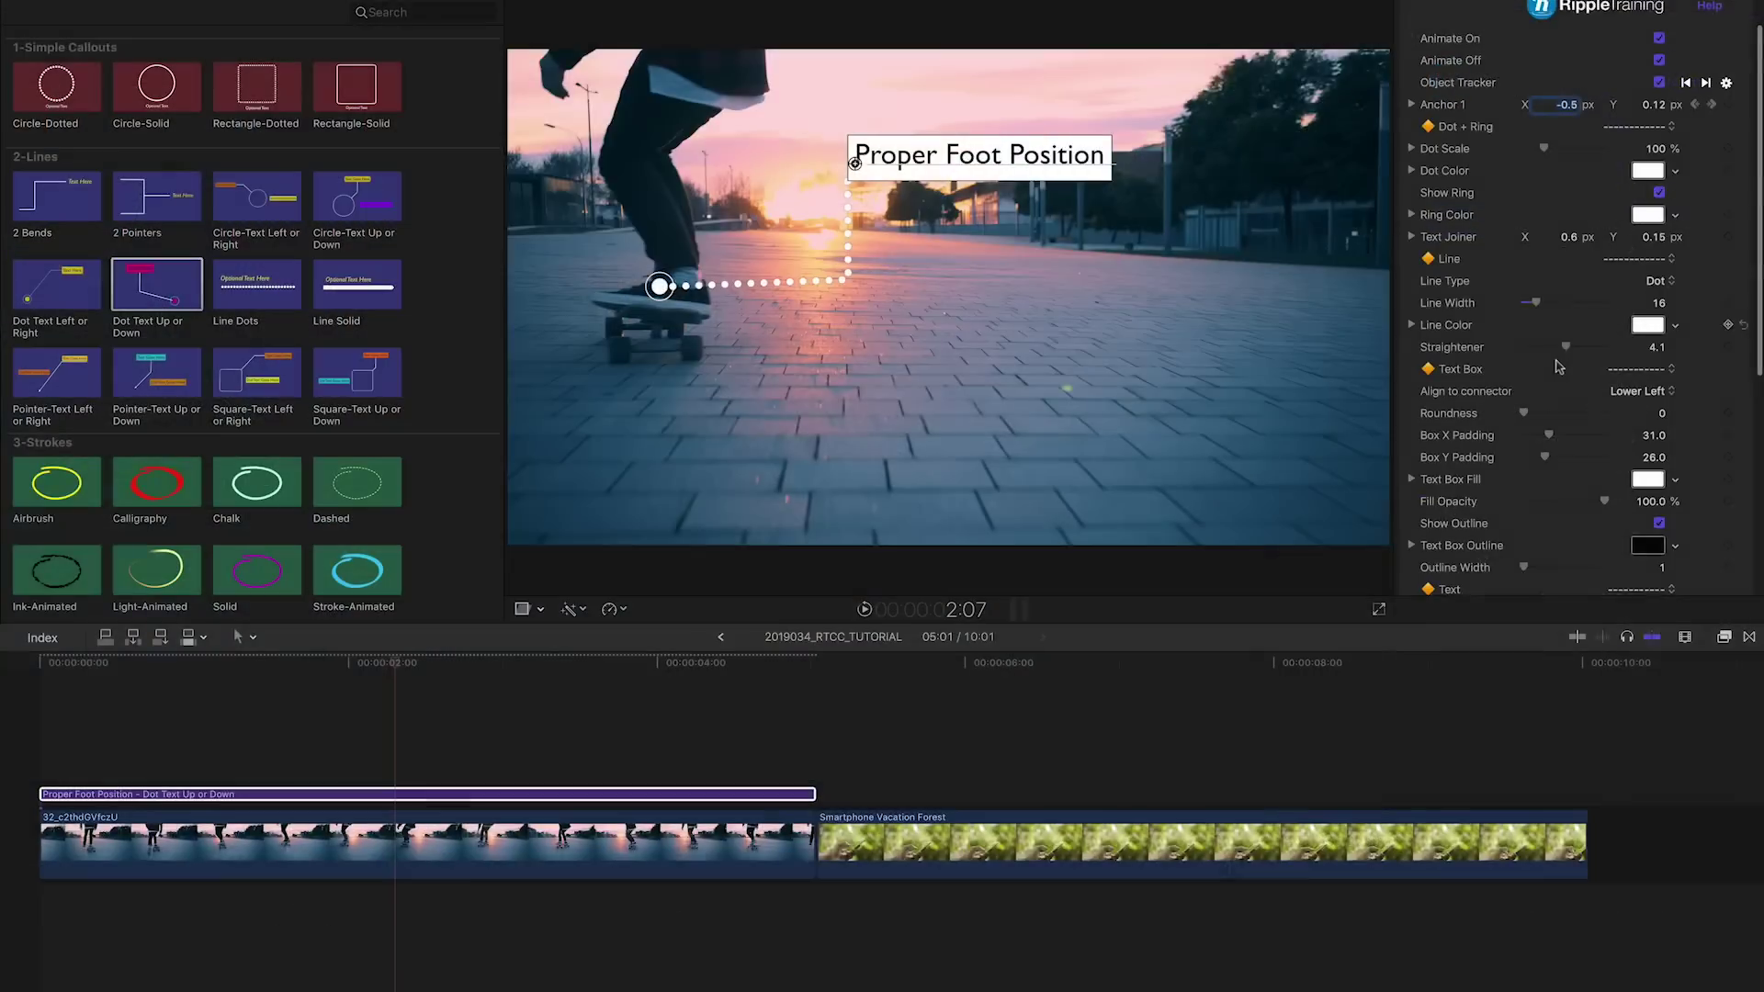
pyautogui.scroll(-3, 1559, 368)
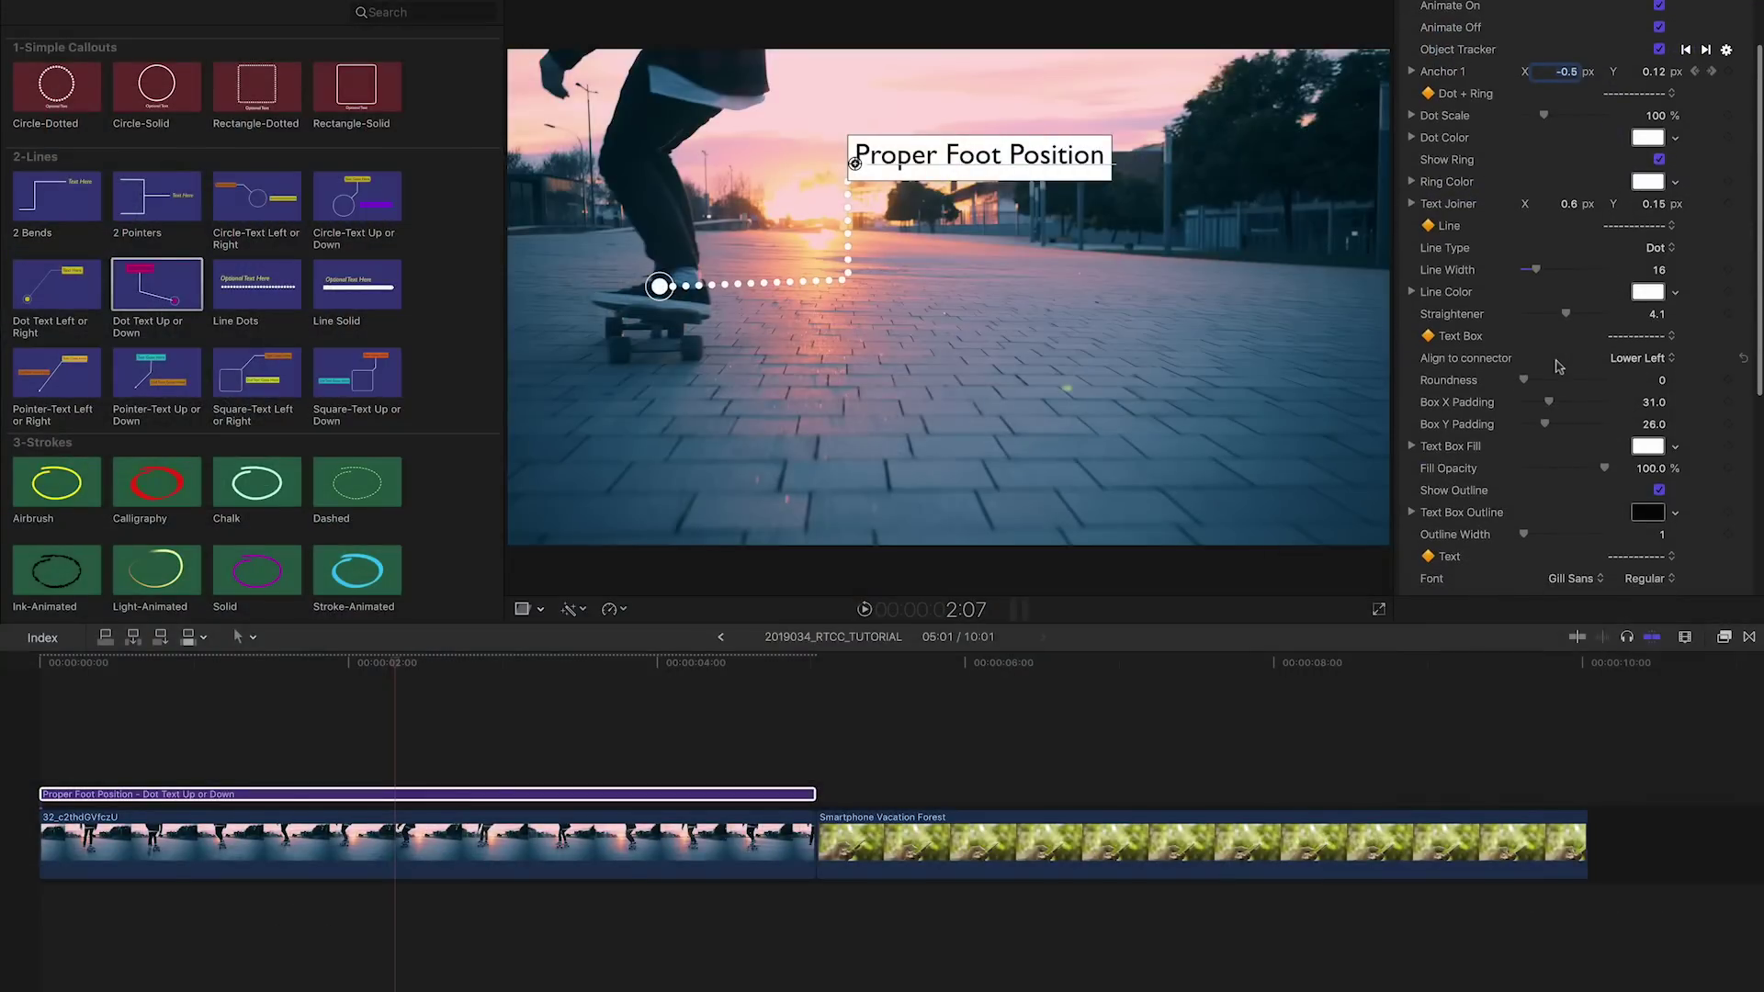
pyautogui.scroll(-2, 1559, 367)
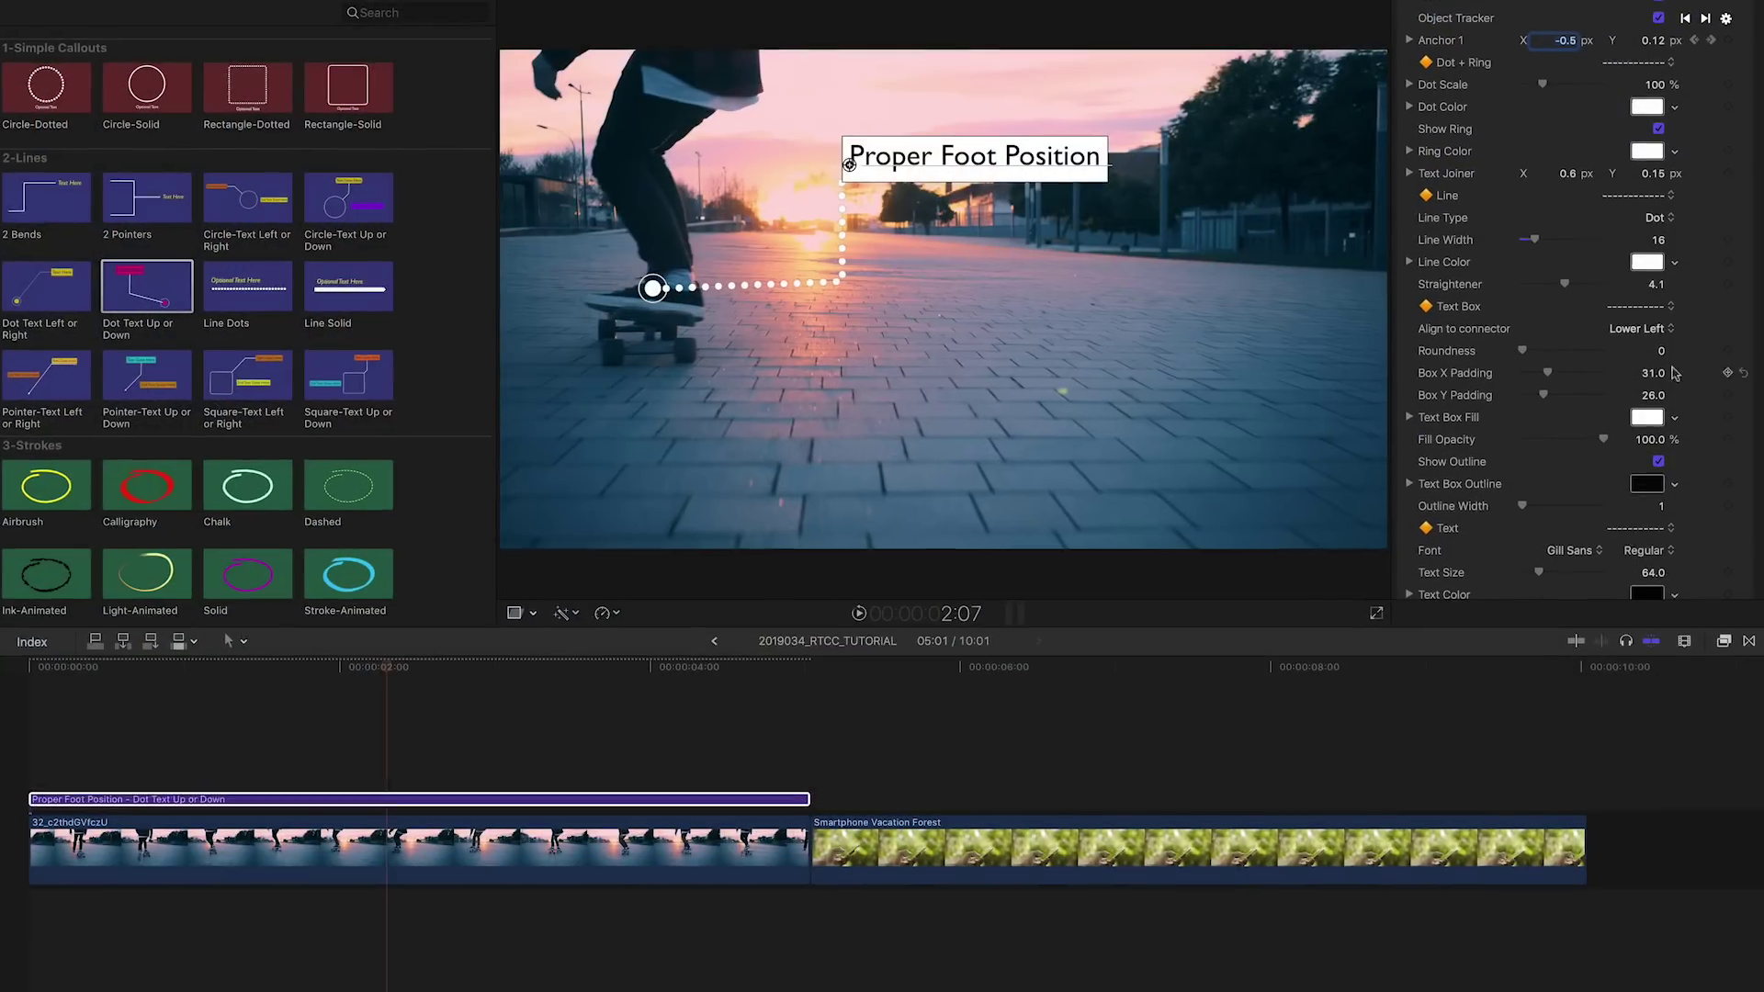
# - Try the text box left of the connector, then increase the box's shadow blur
pyautogui.click(1643, 326)
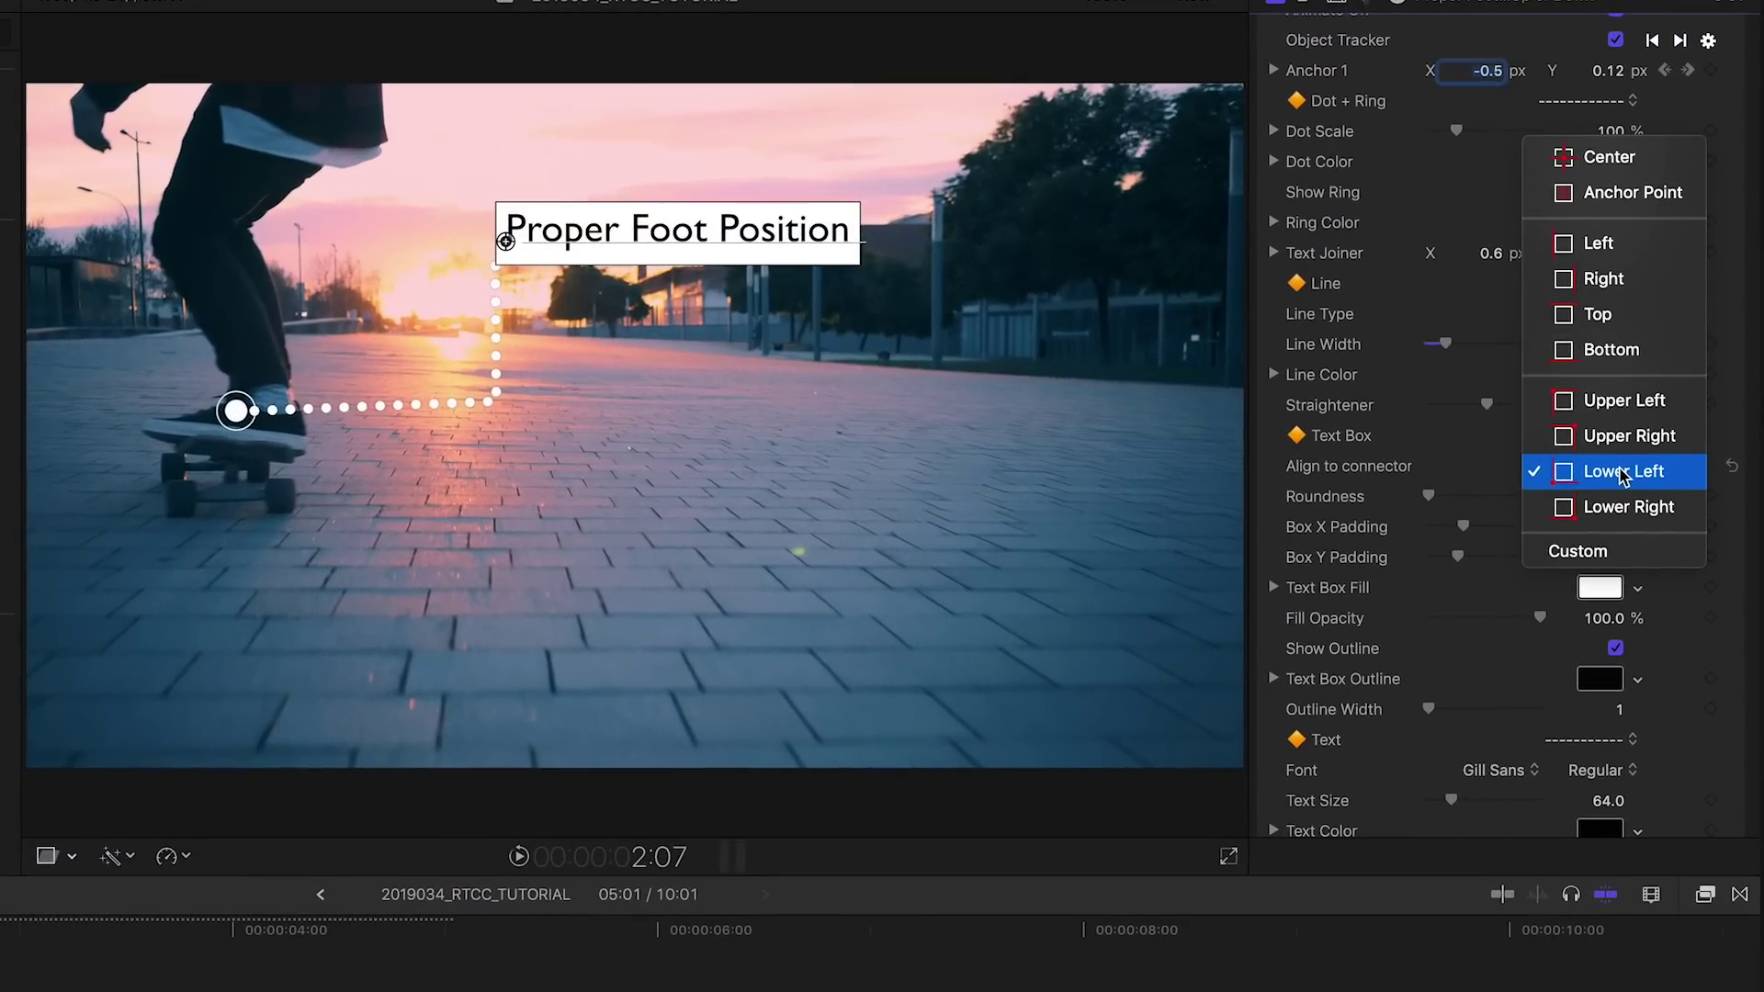
pyautogui.click(1621, 507)
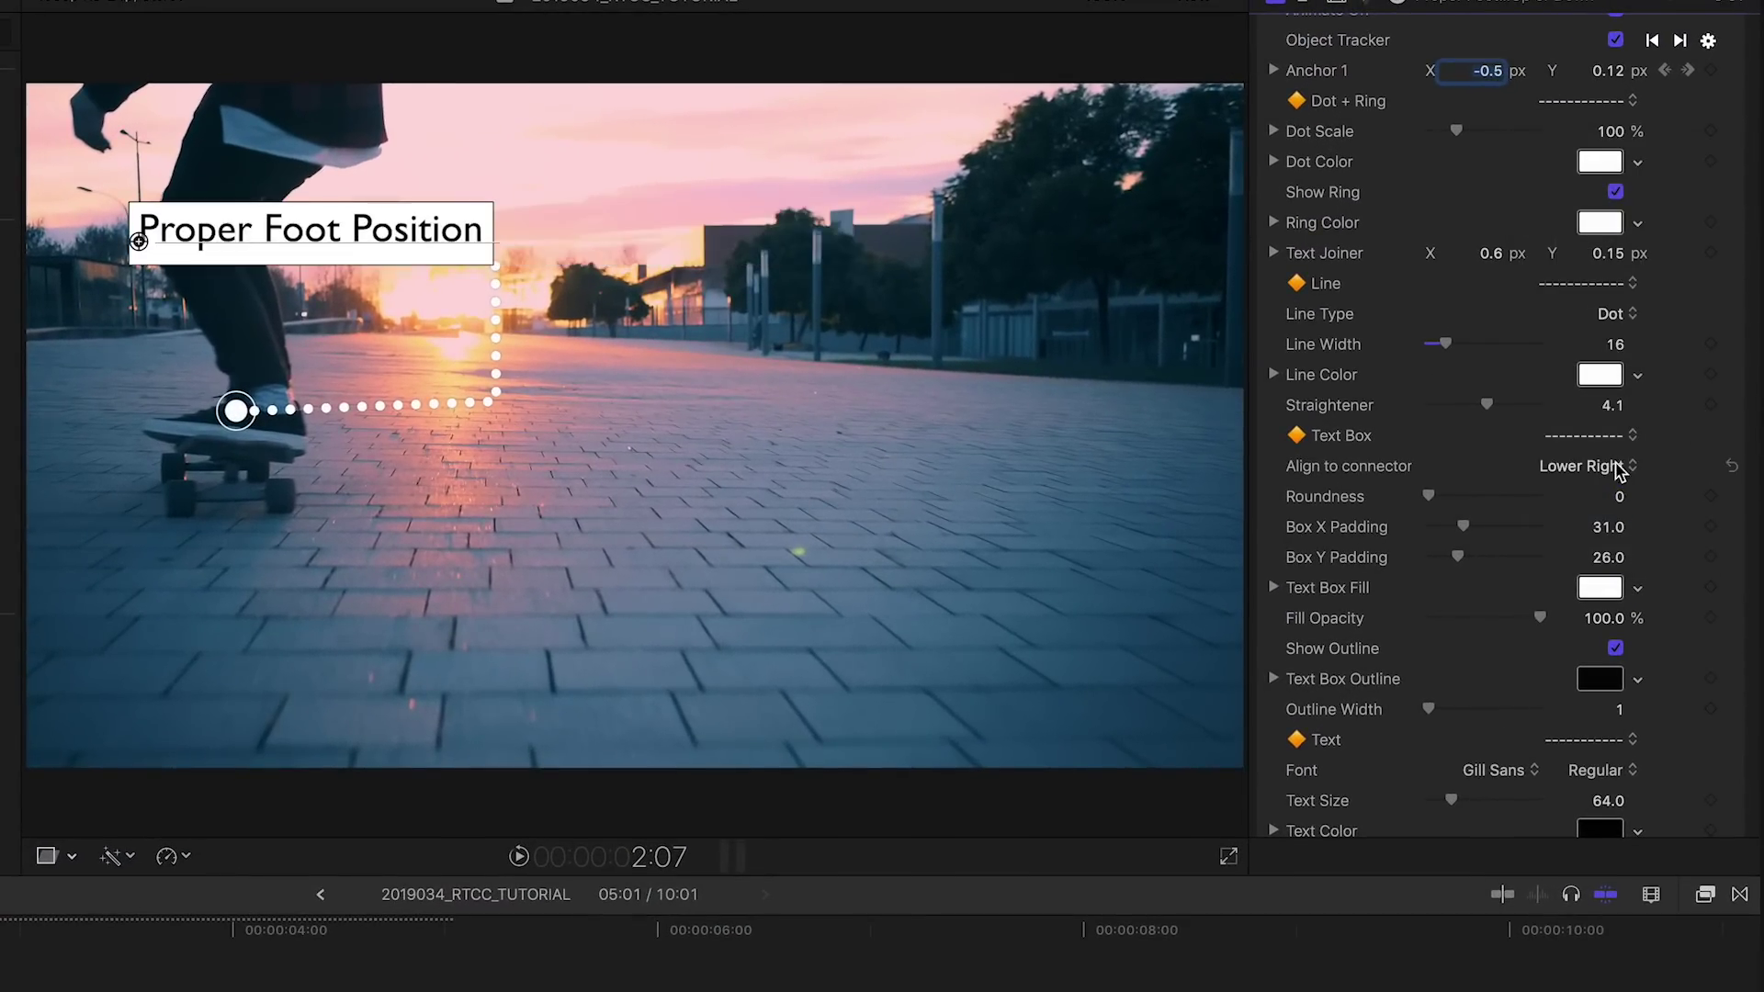
pyautogui.click(1620, 471)
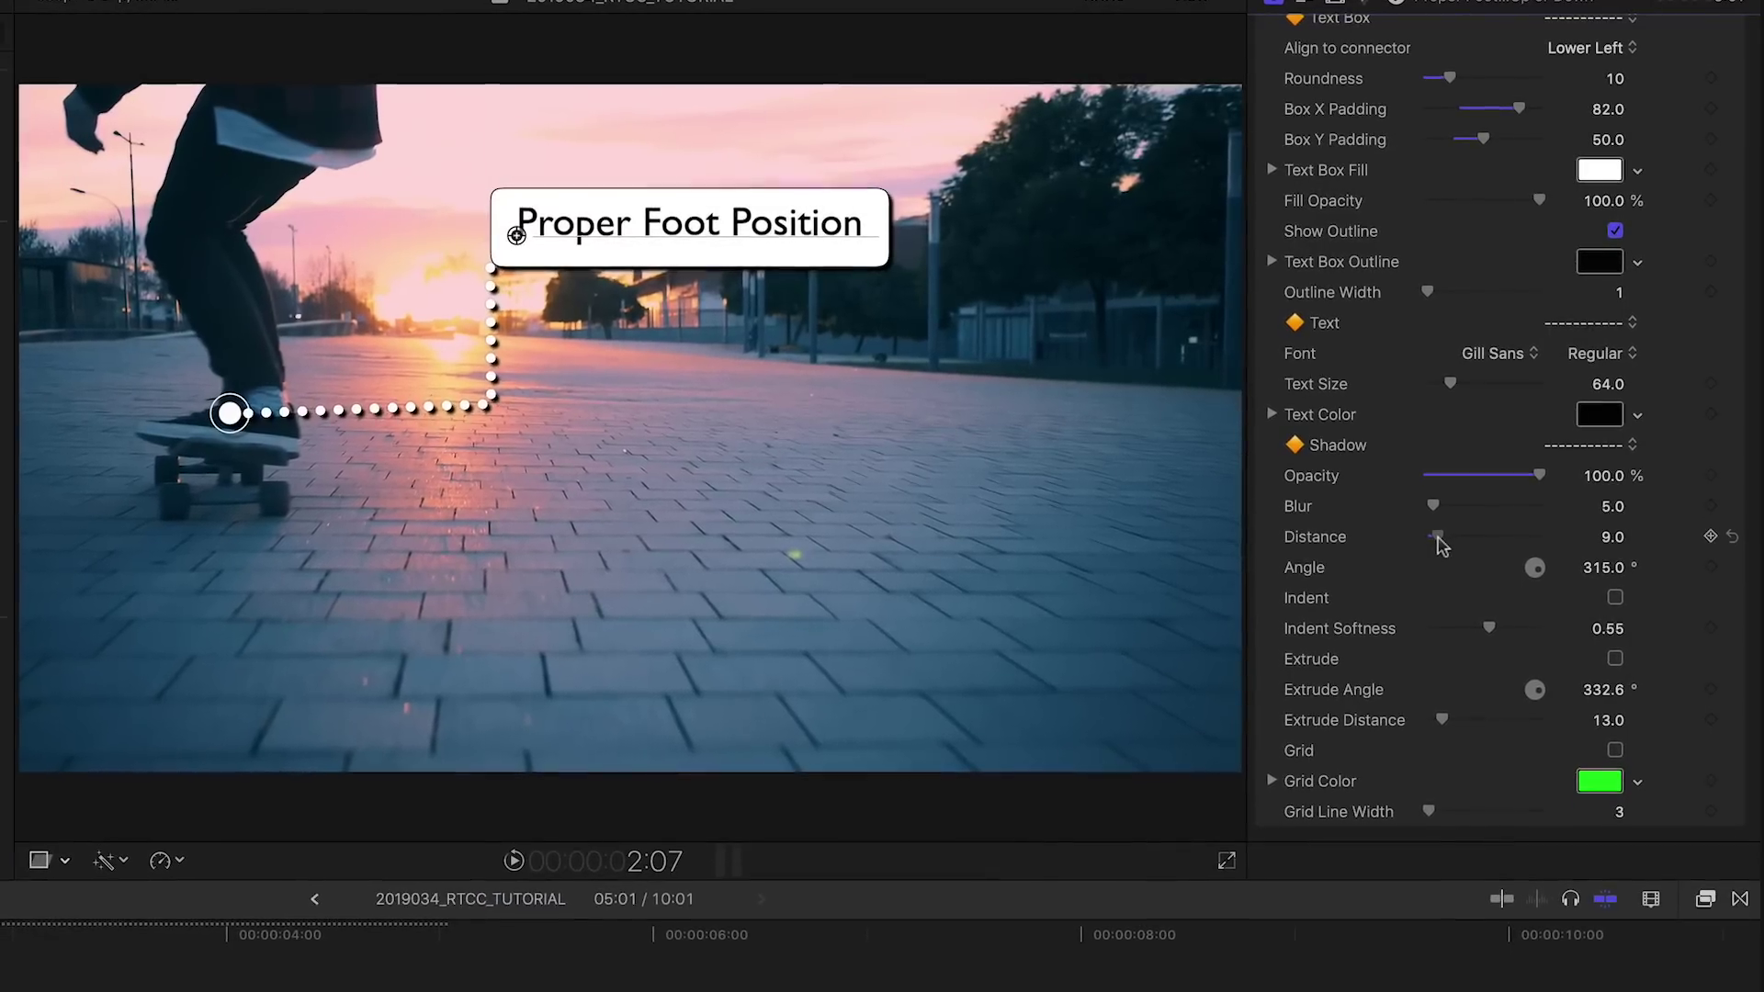
pyautogui.moveTo(1435, 508); pyautogui.dragTo(1481, 510)
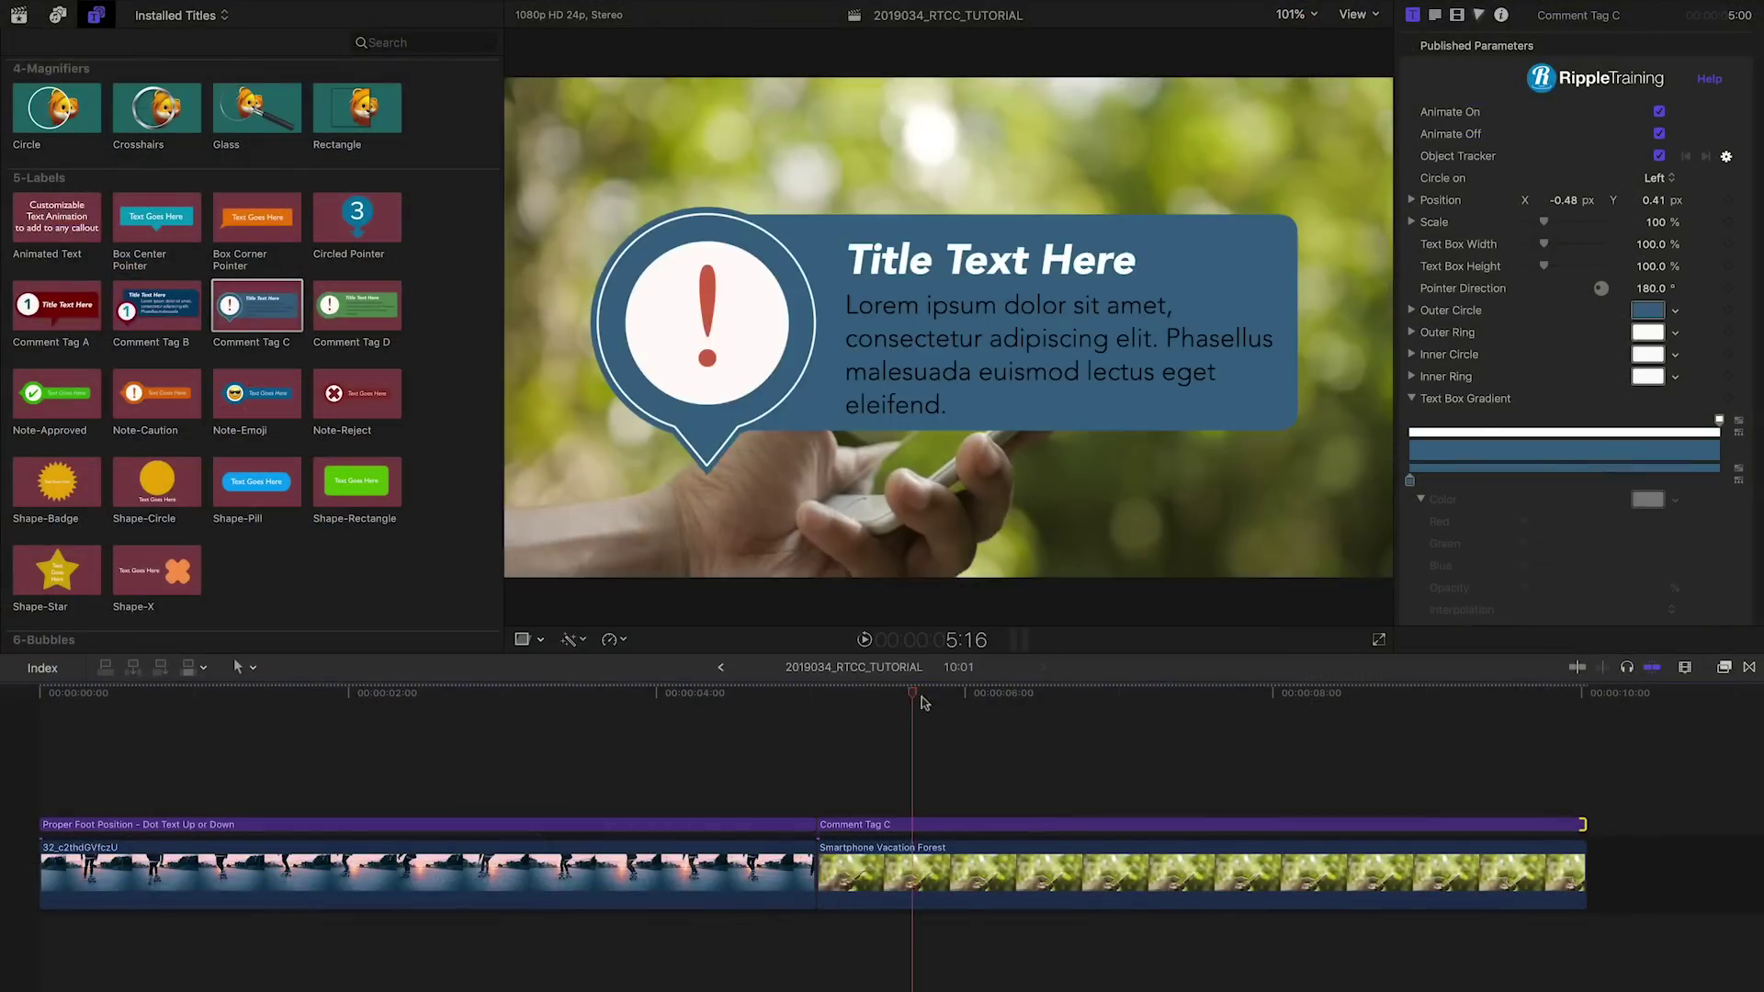
# - Track the comment tag's pointer to the phone's tip and choose its circle side
pyautogui.moveTo(921, 702)
pyautogui.mouseDown()
pyautogui.moveTo(1142, 706)
pyautogui.moveTo(818, 704)
pyautogui.mouseUp()
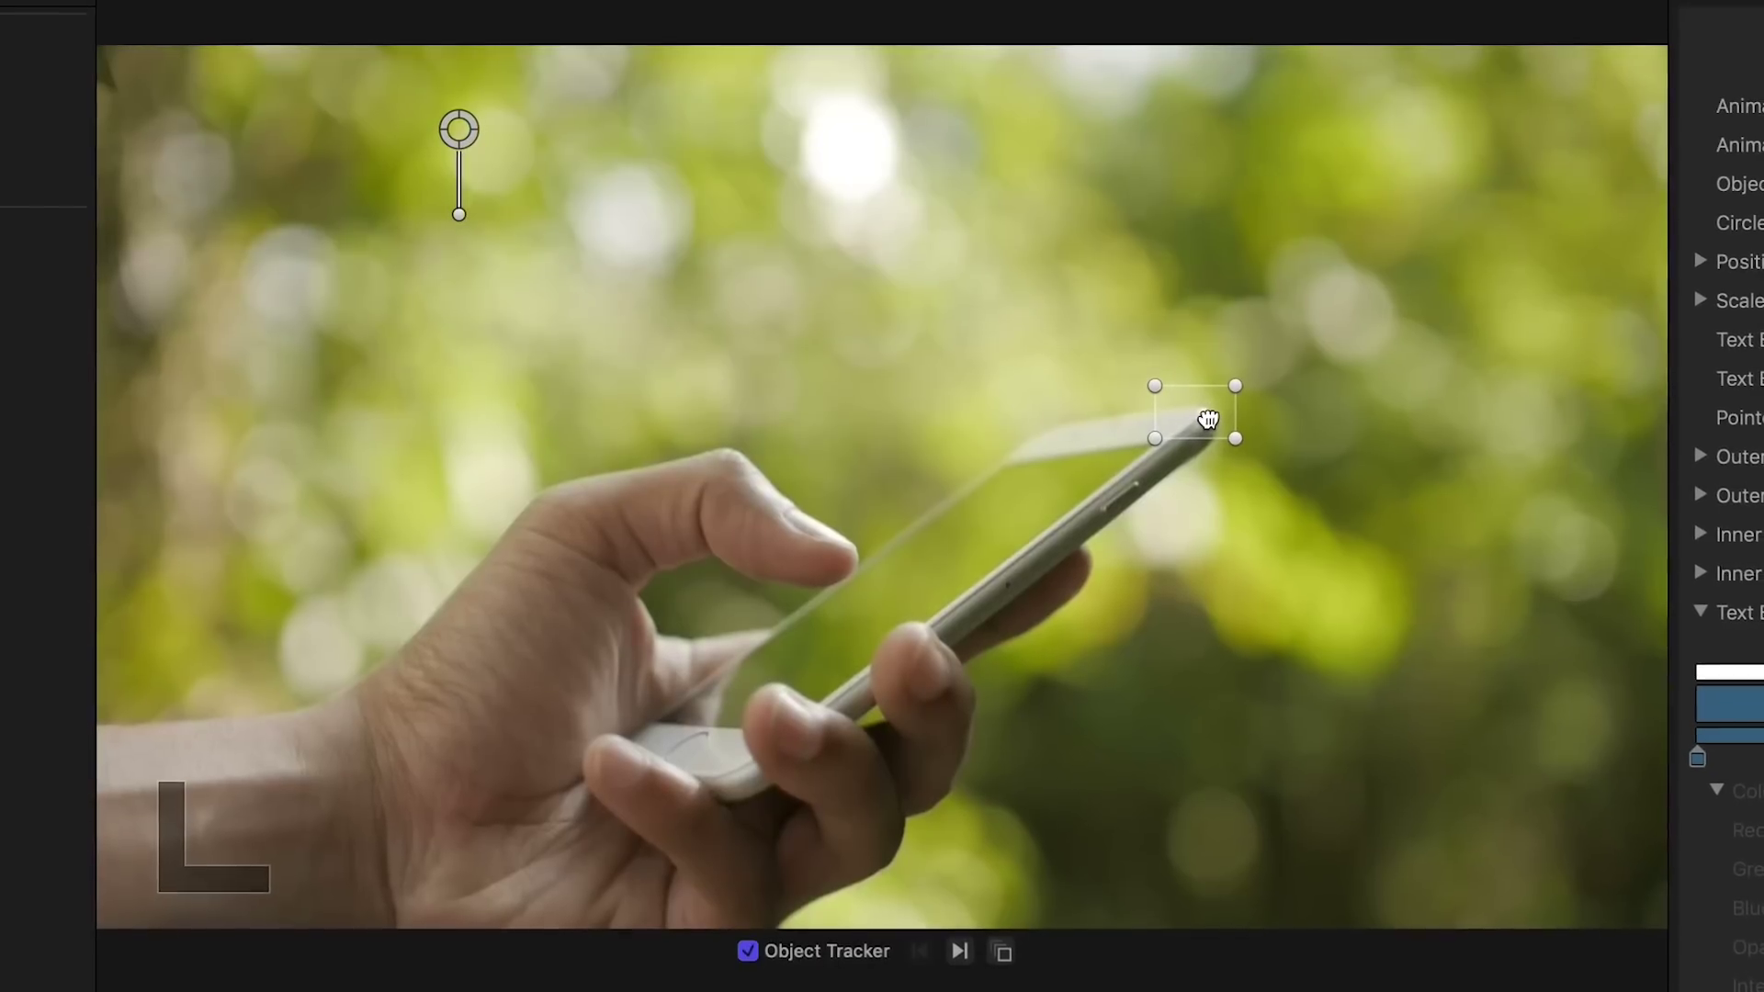
pyautogui.click(958, 949)
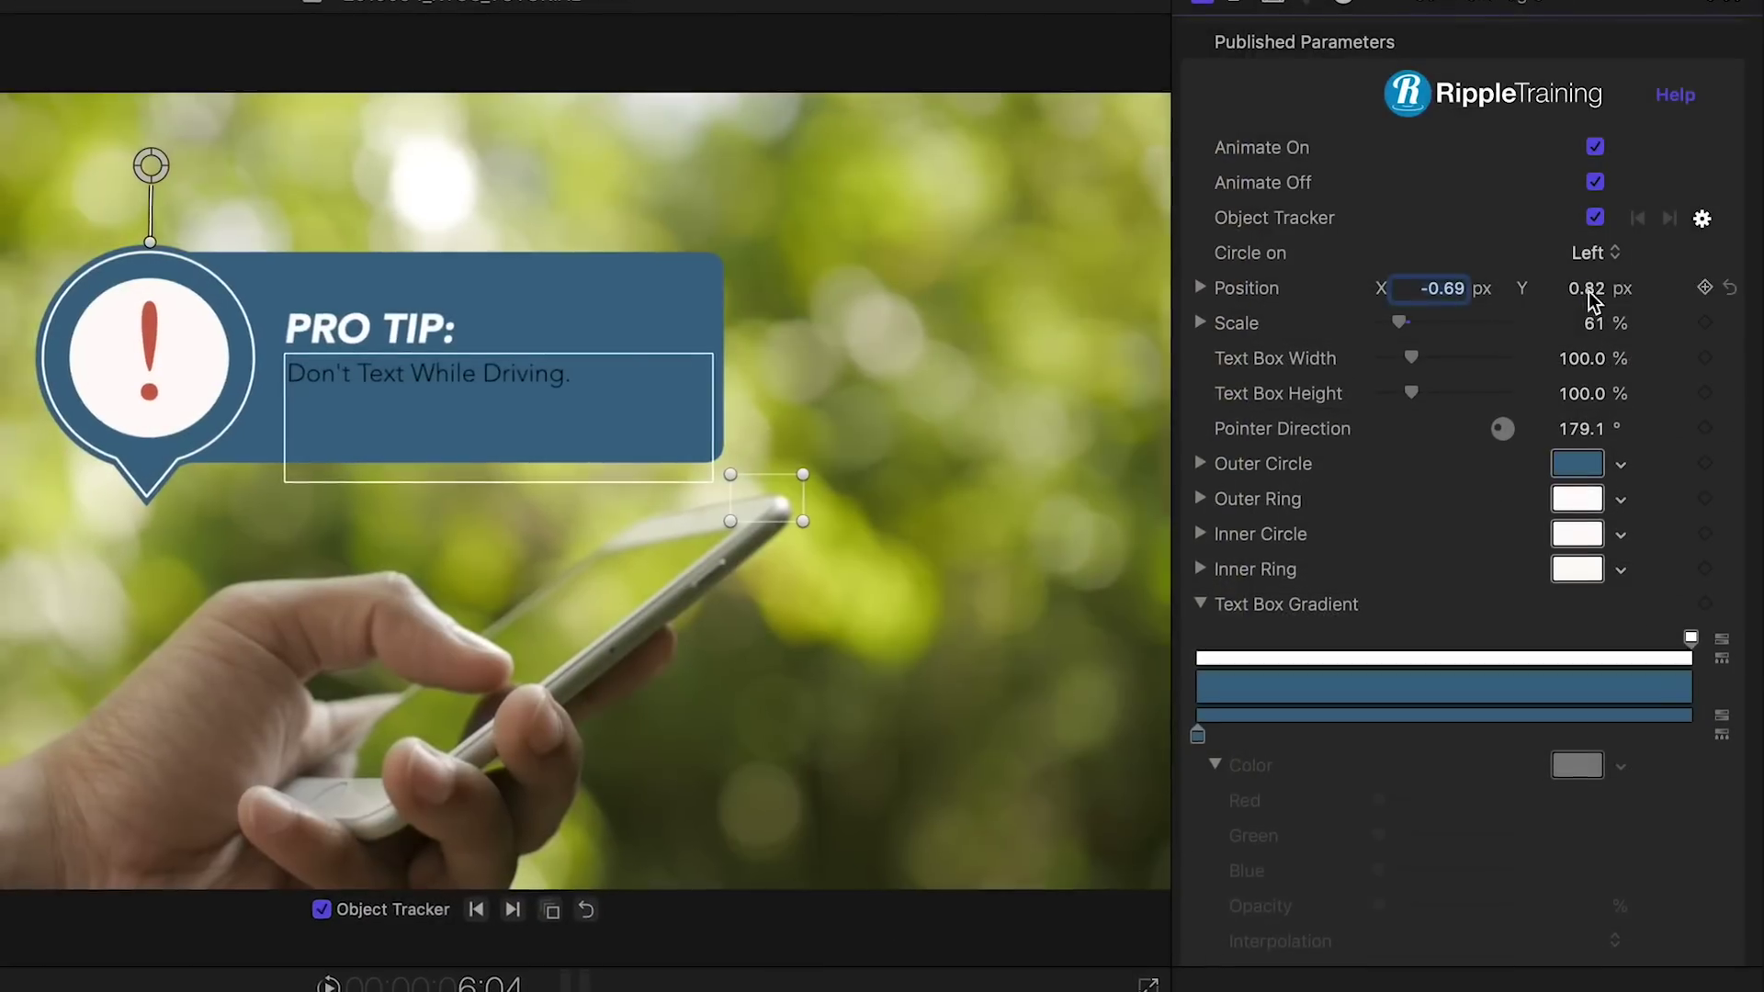
pyautogui.click(1595, 250)
# - Put the tag's circle on the right and swap its exclamation mark for a sunglasses emoji
pyautogui.click(1605, 276)
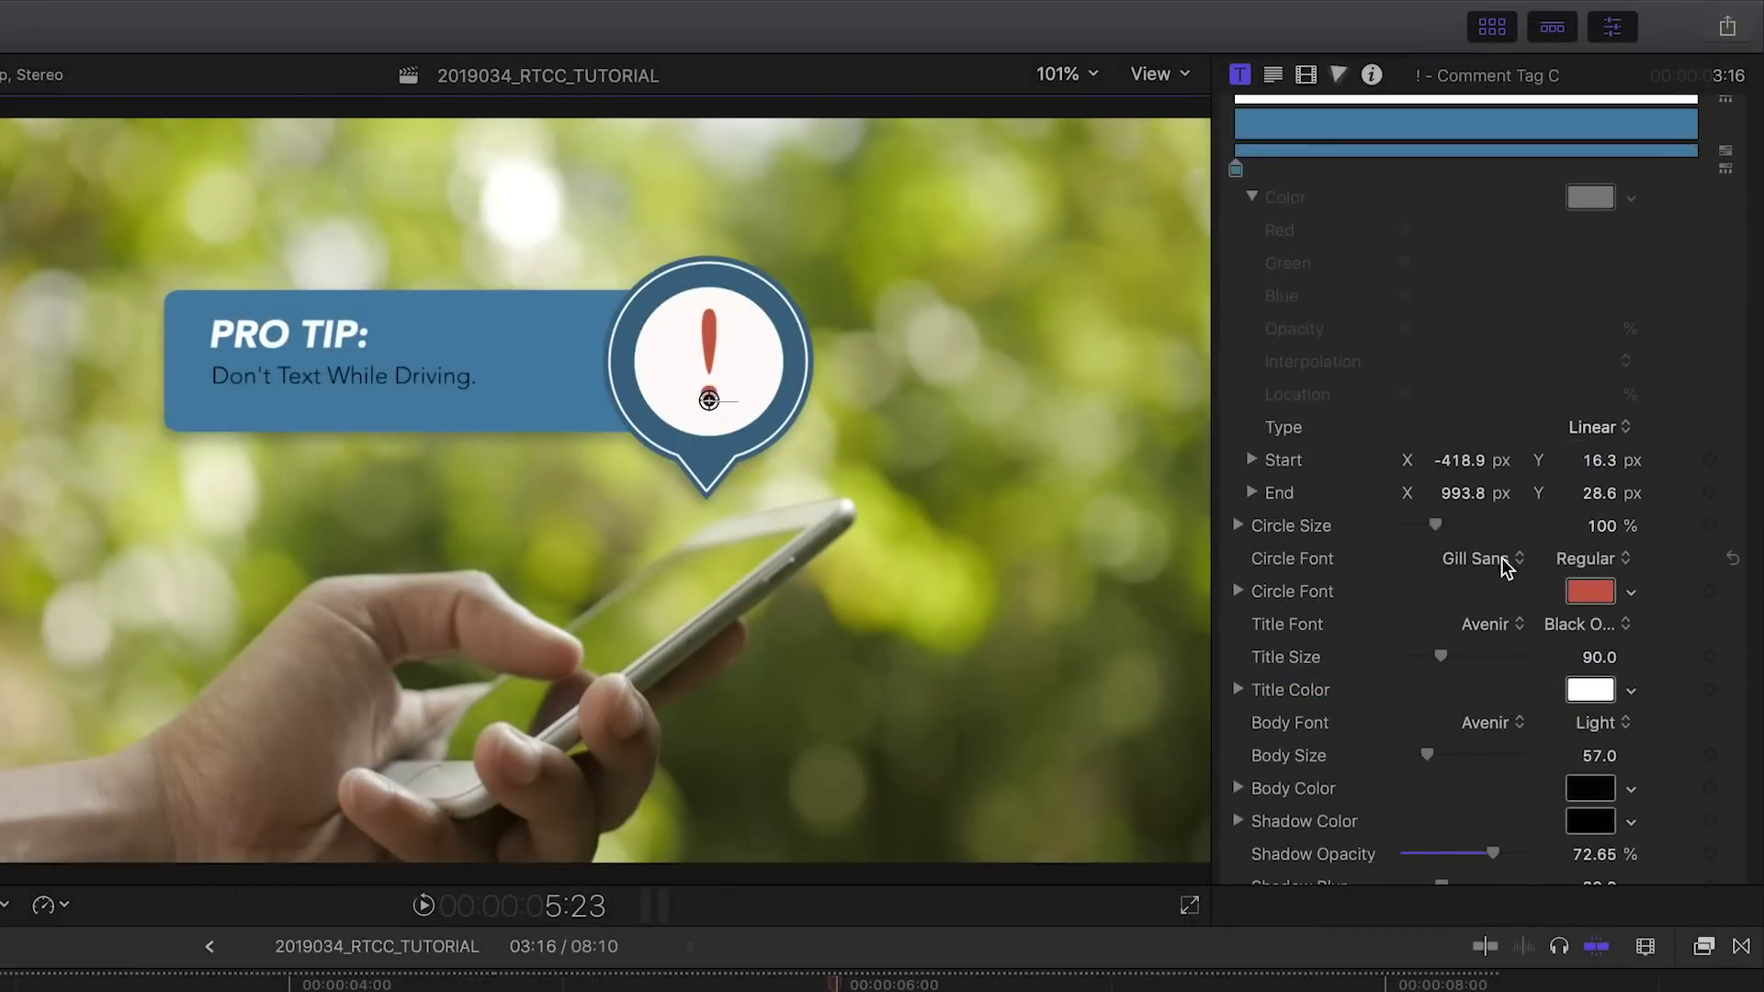
pyautogui.click(1503, 560)
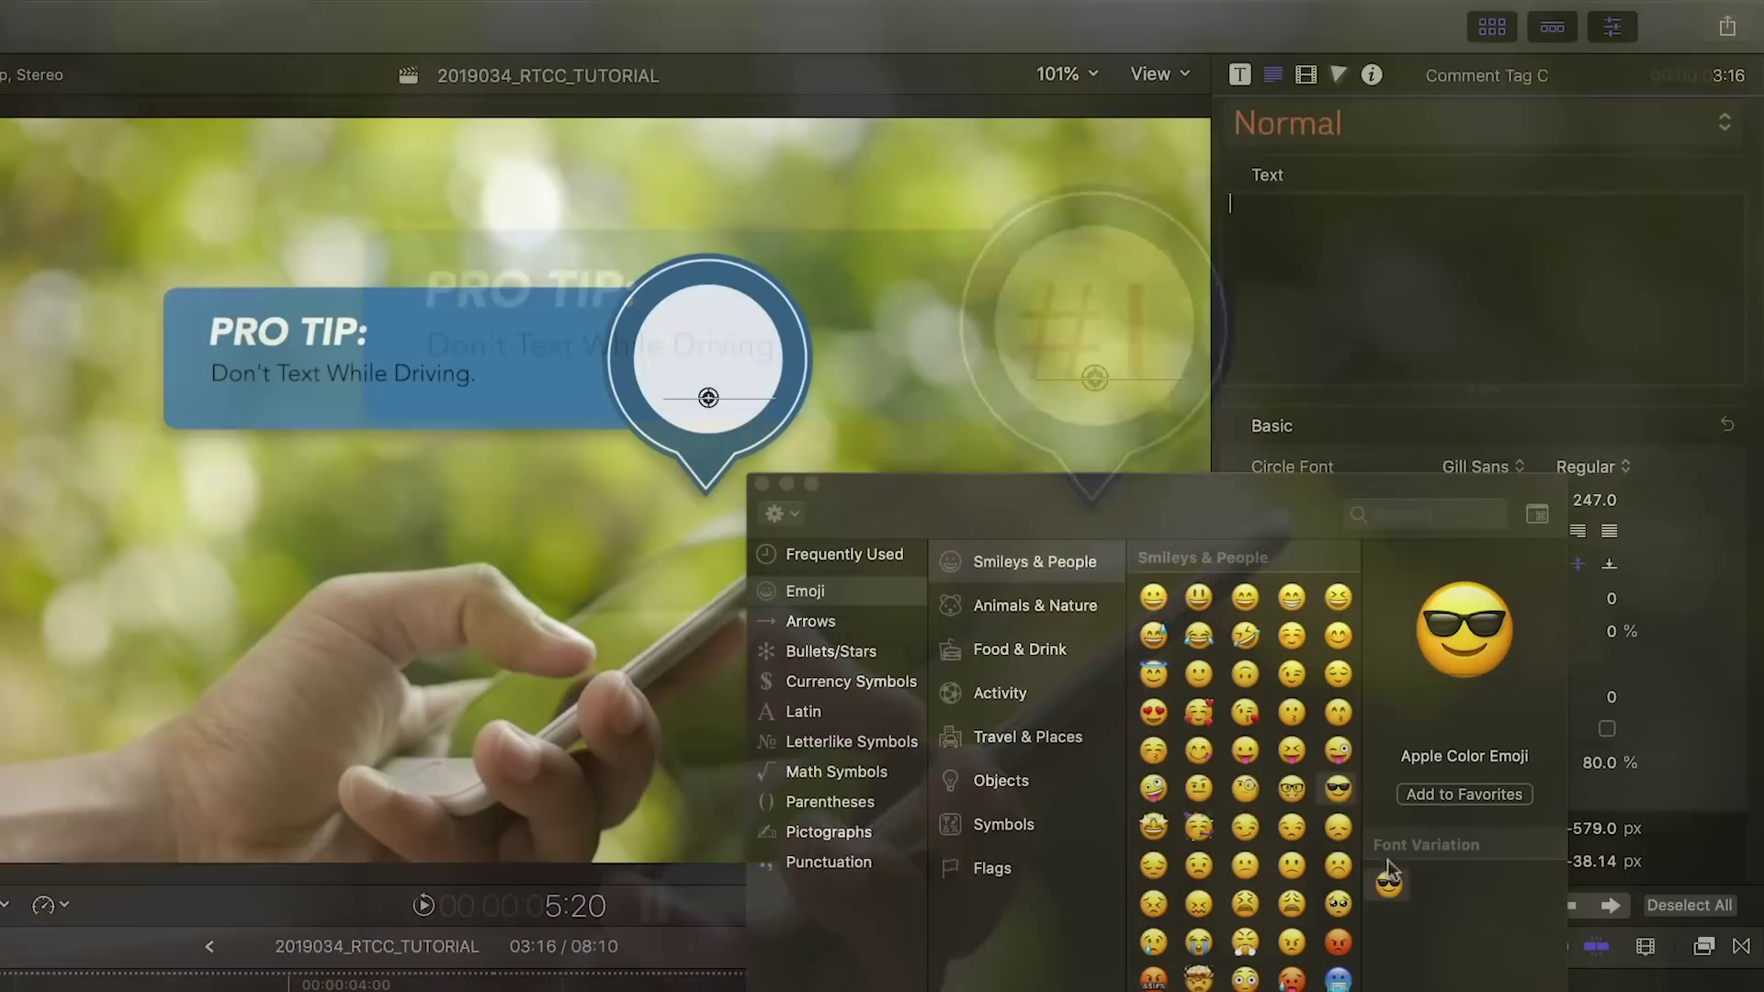
pyautogui.doubleClick(1338, 788)
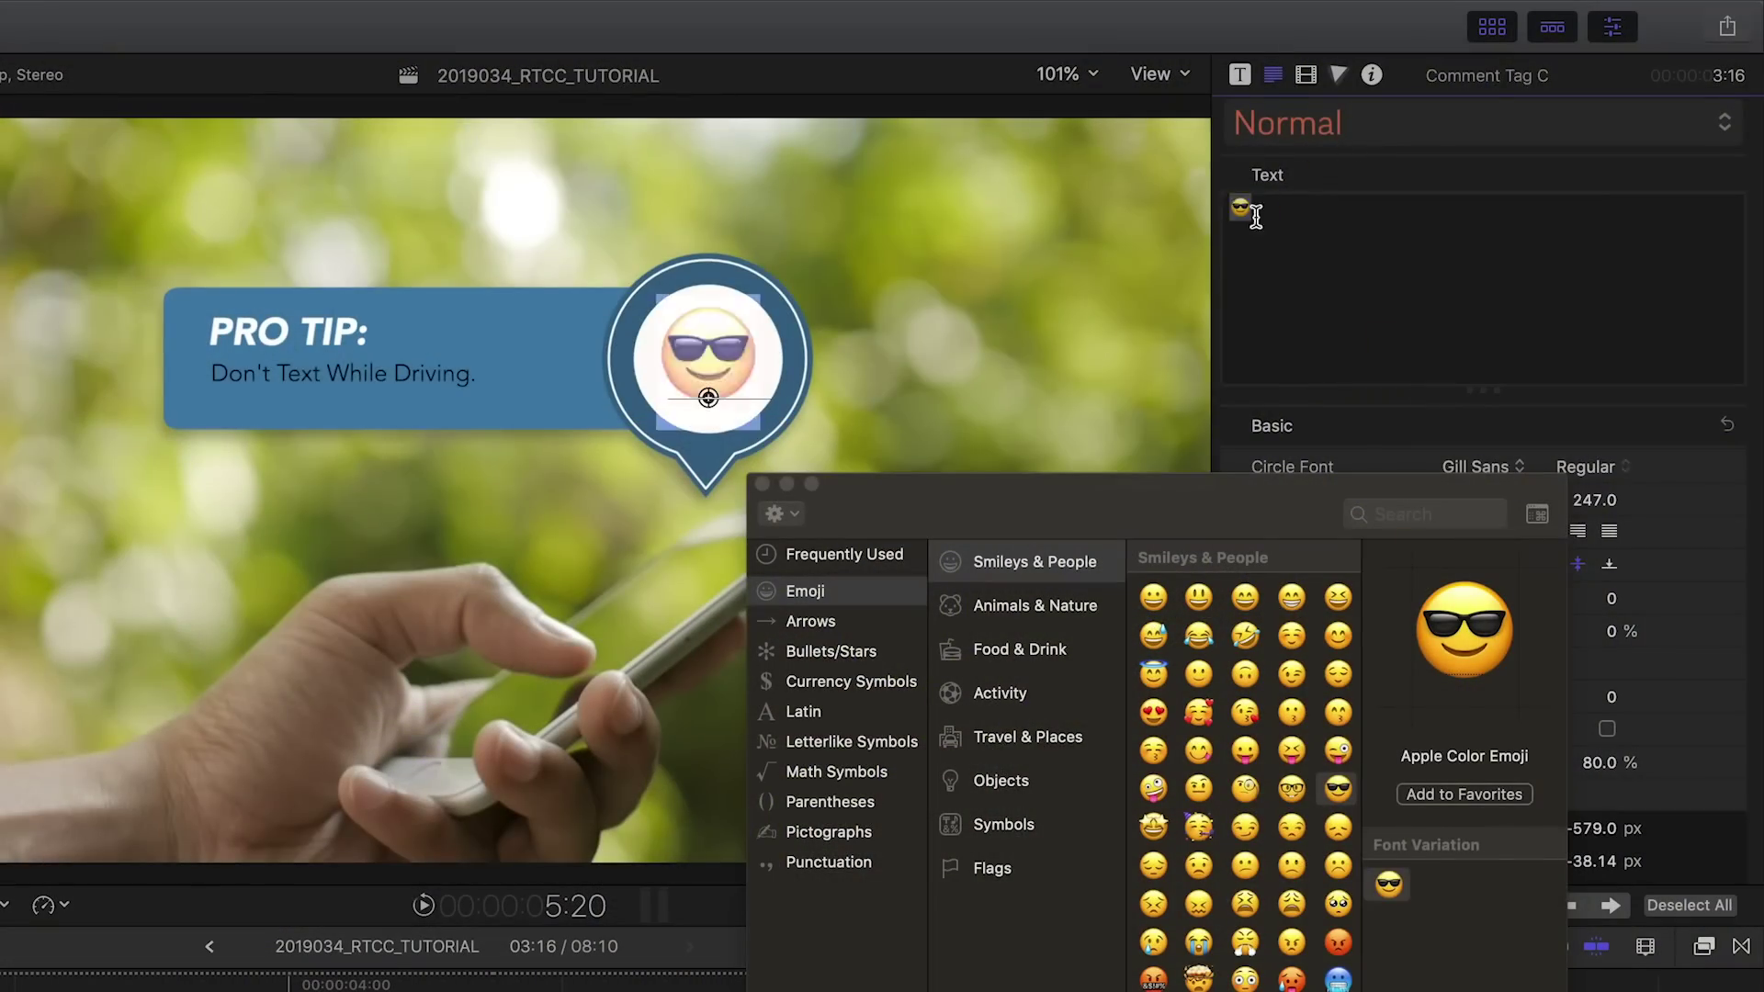